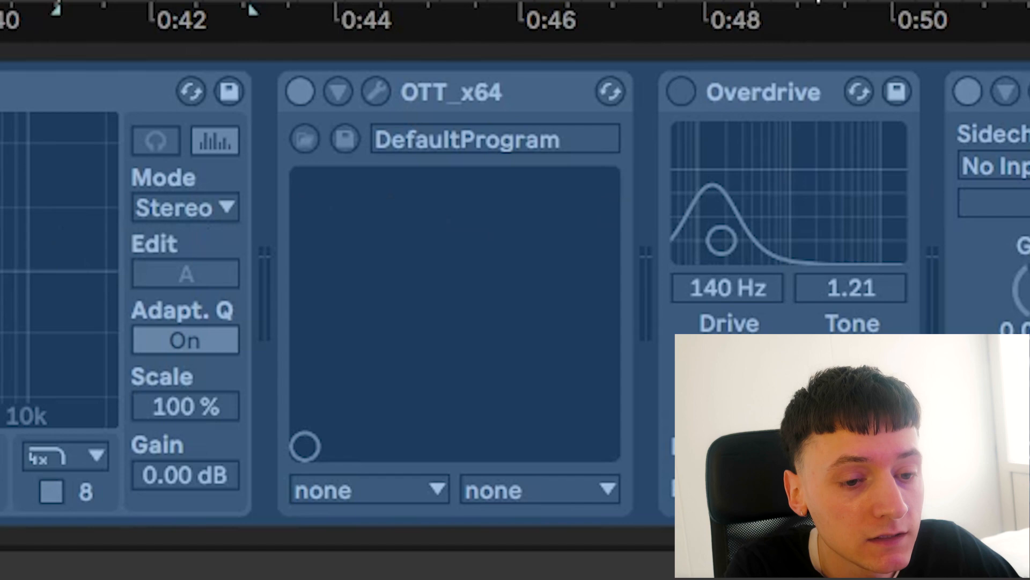
Solo the REESE bass track and select its first verse clip, starting at bar 21
left_click_drag(479, 49, 467, 43)
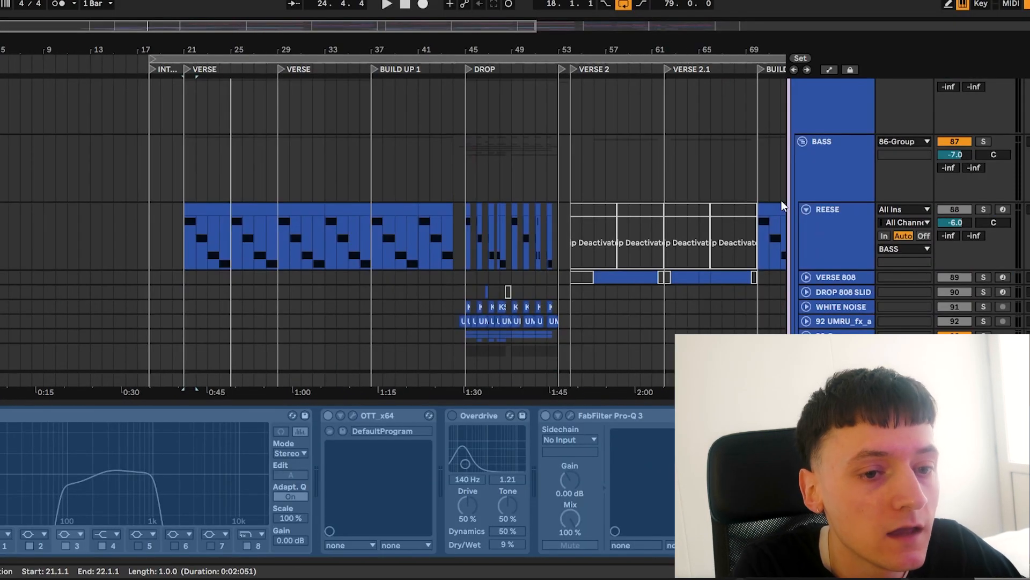
left_click(822, 221)
left_click(984, 209)
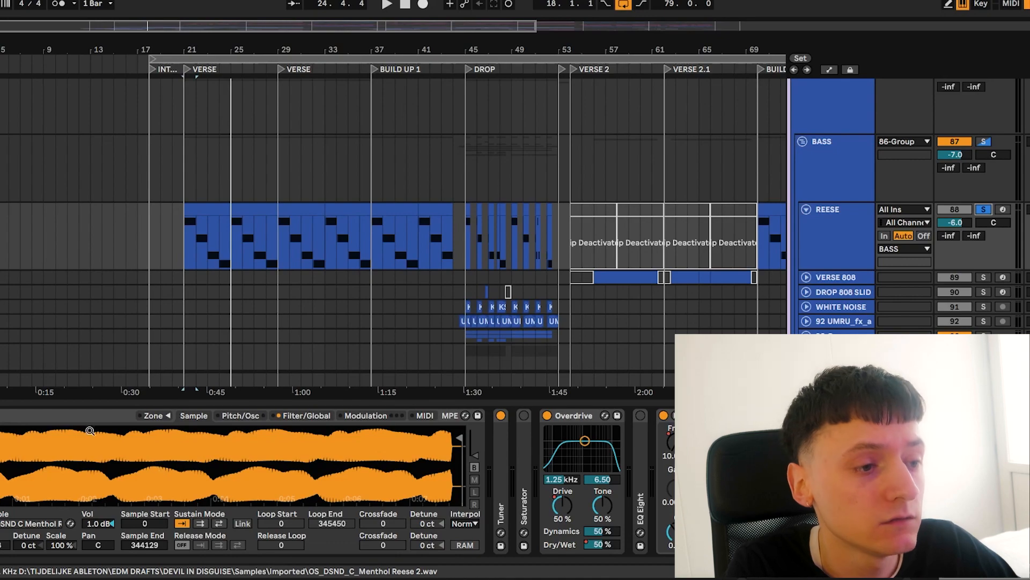
left_click(207, 207)
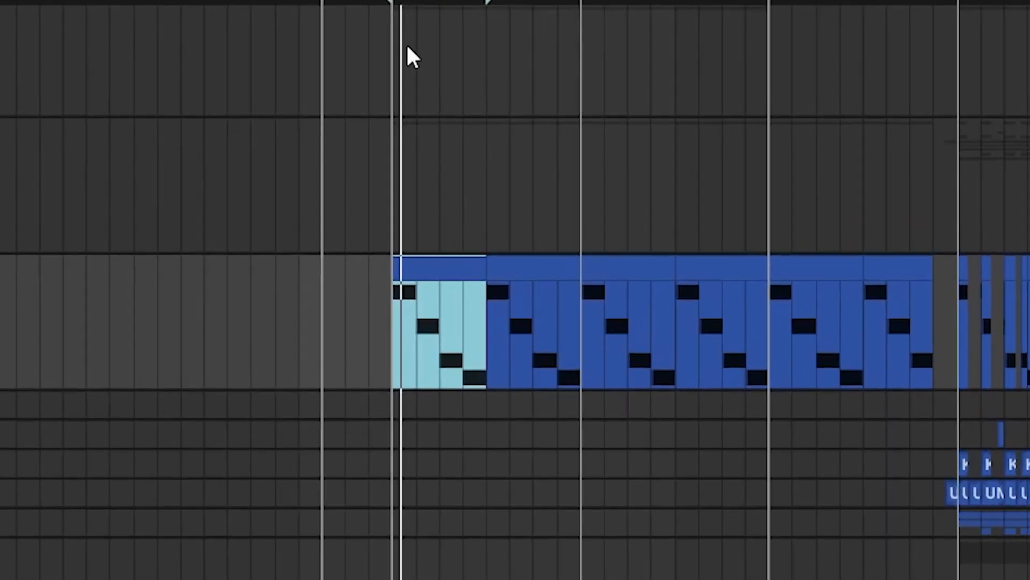
key("plus")
key("plus")
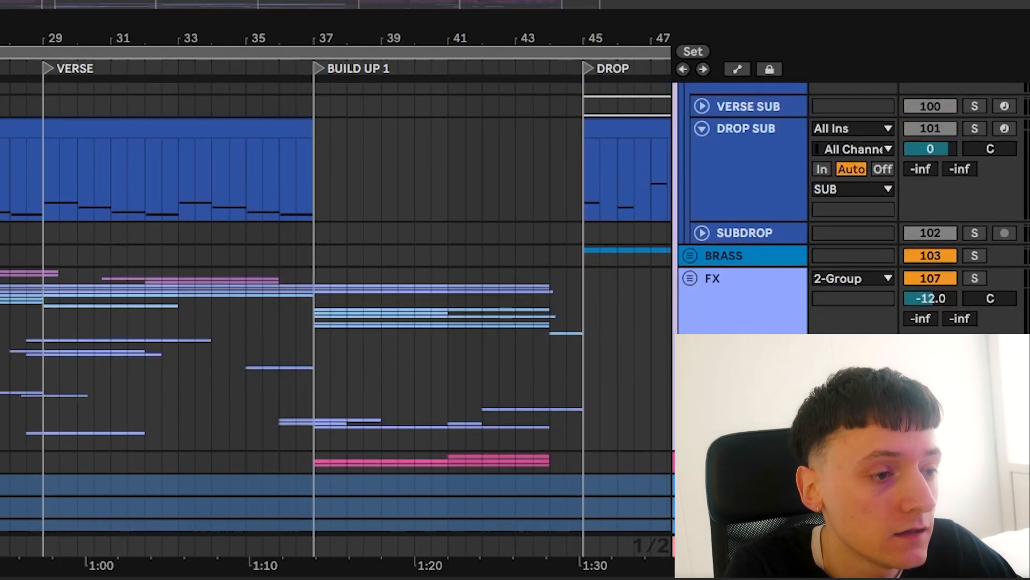
Solo the FX group and unfold it to show the tracks inside
scroll(867, 144, "down", 3)
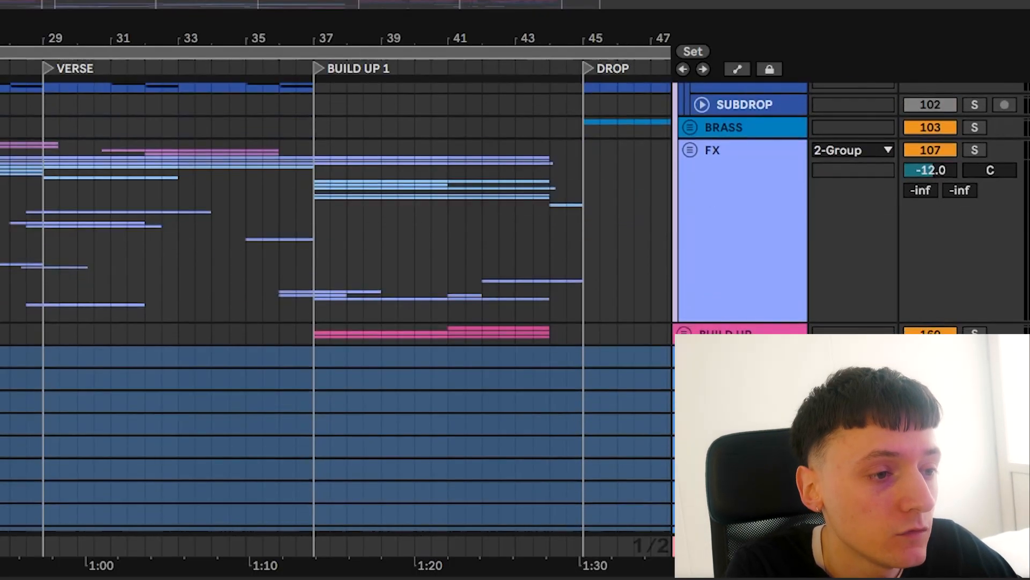
scroll(867, 144, "up", 2)
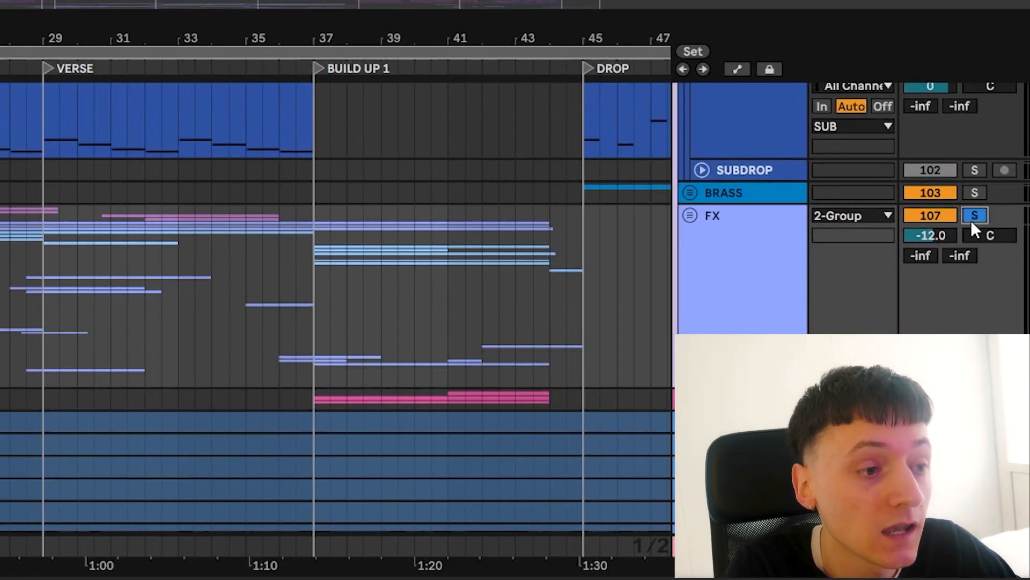
scroll(339, 303, "down", 2)
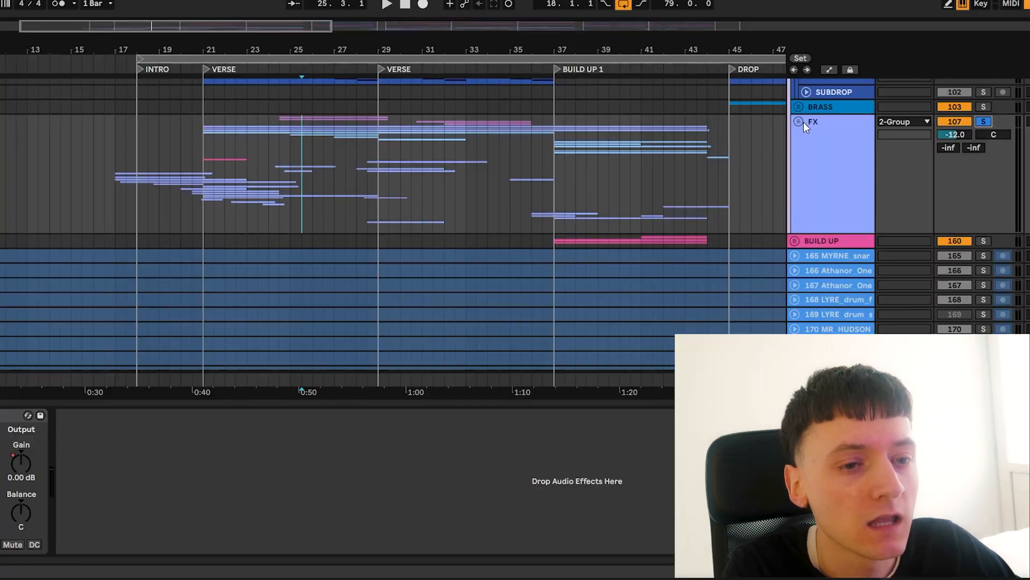
left_click(690, 215)
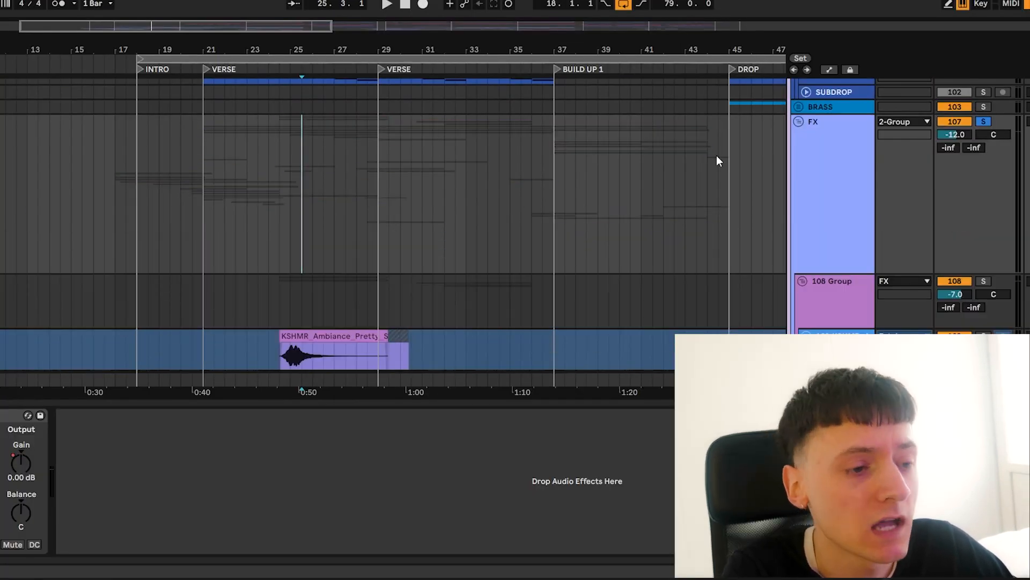
Look through the FX tracks around the intro and first verse and unfold the last two ELX tracks to show their waveforms
scroll(372, 197, "down", 6)
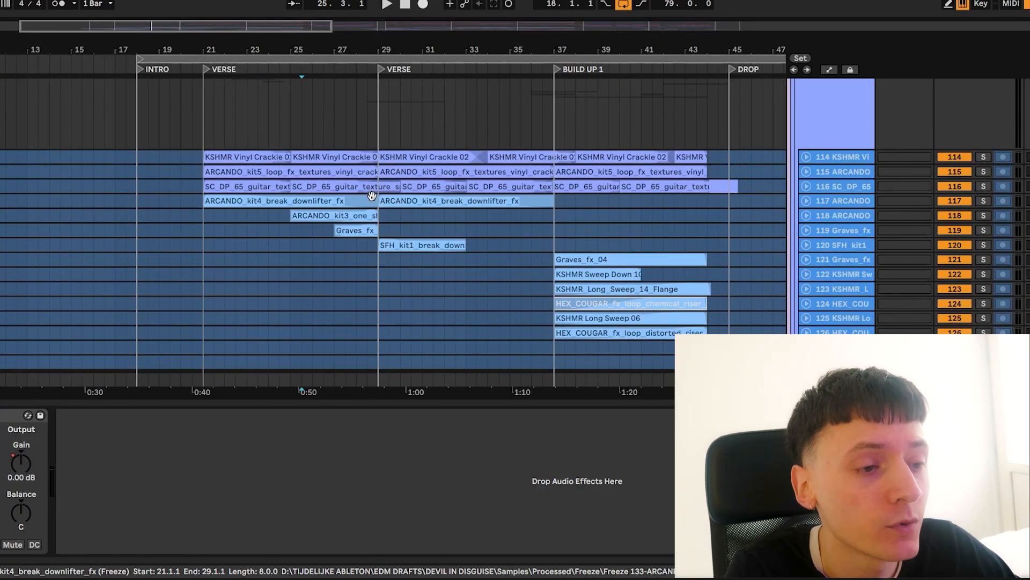
scroll(372, 196, "down", 10)
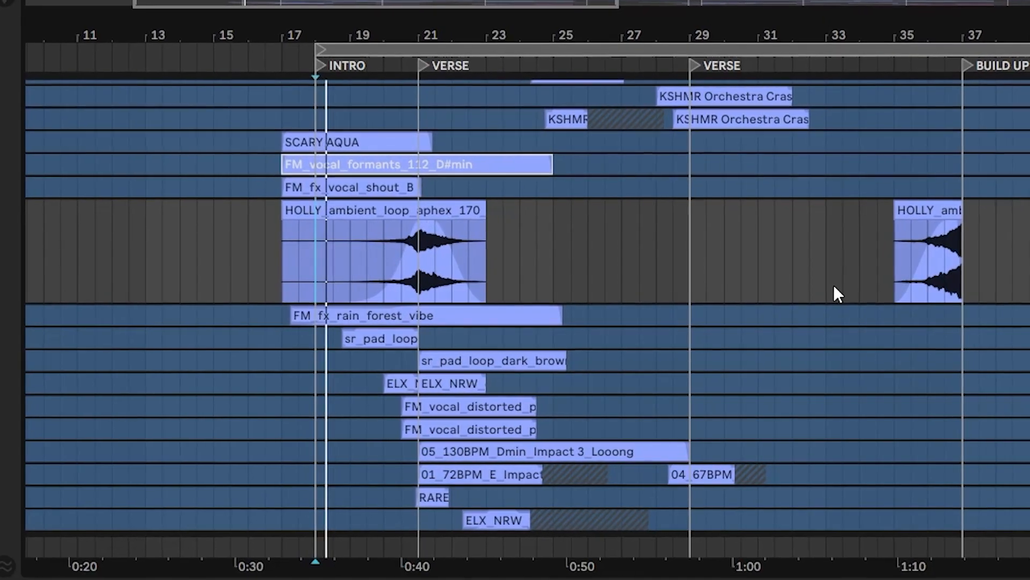
scroll(833, 285, "up", 8)
scroll(827, 282, "down", 3)
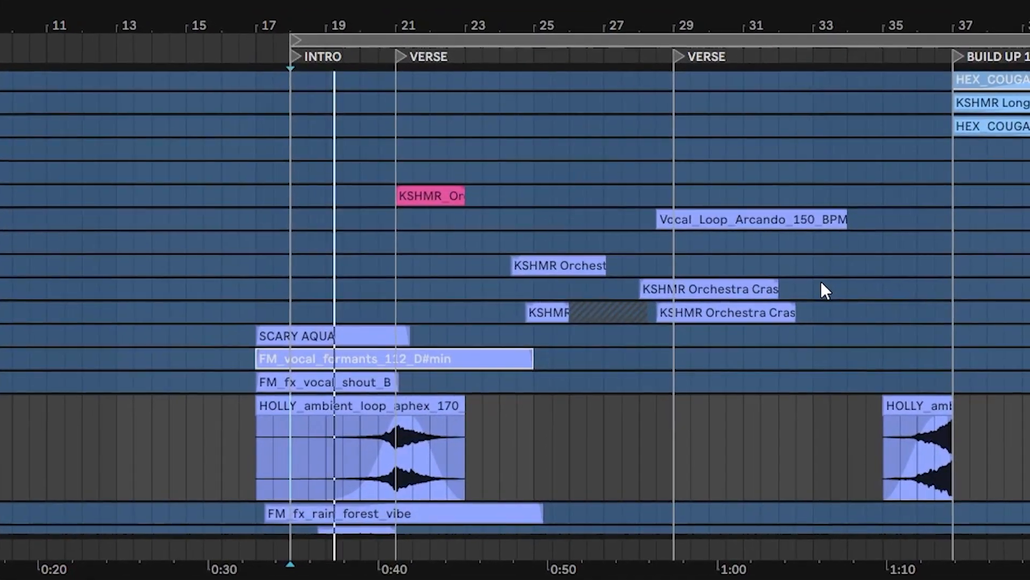
scroll(818, 280, "down", 6)
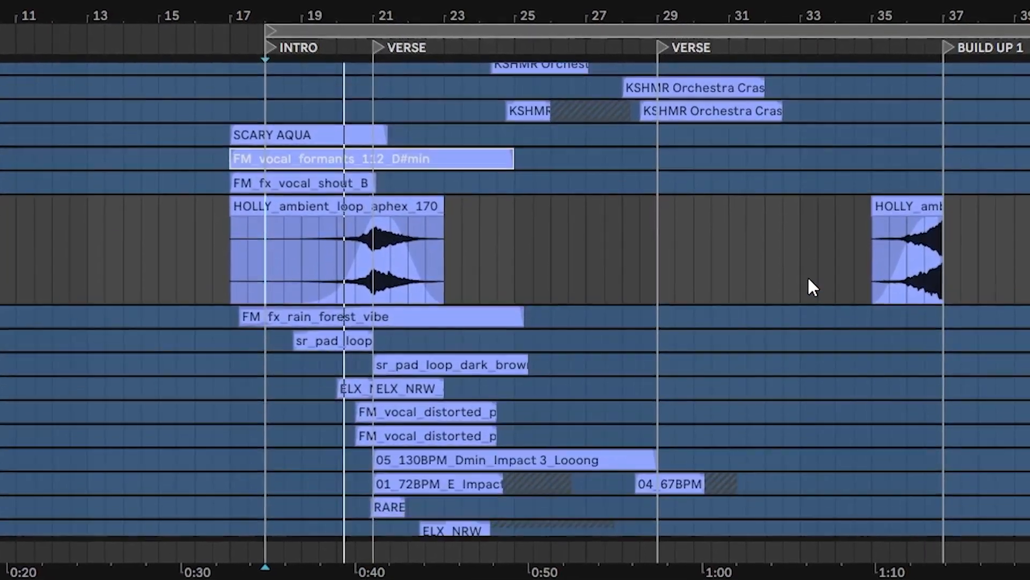
scroll(807, 276, "down", 5)
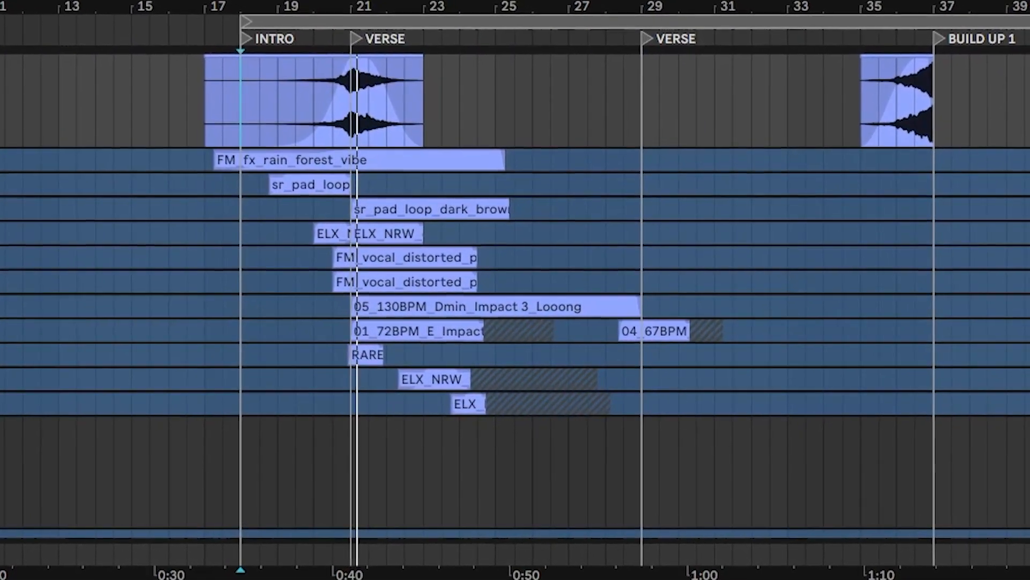
key("u")
key("u")
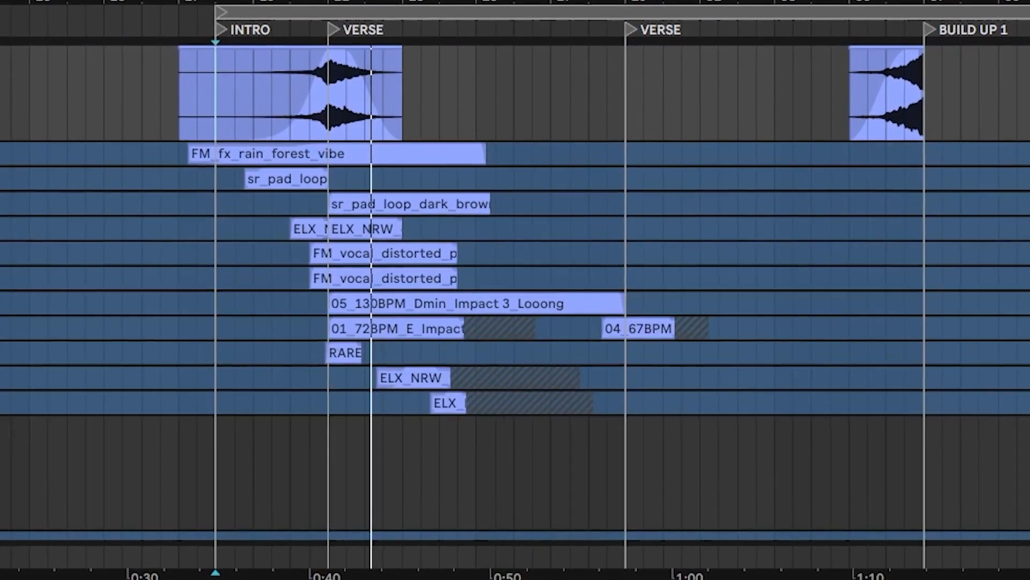
key("u")
key("u")
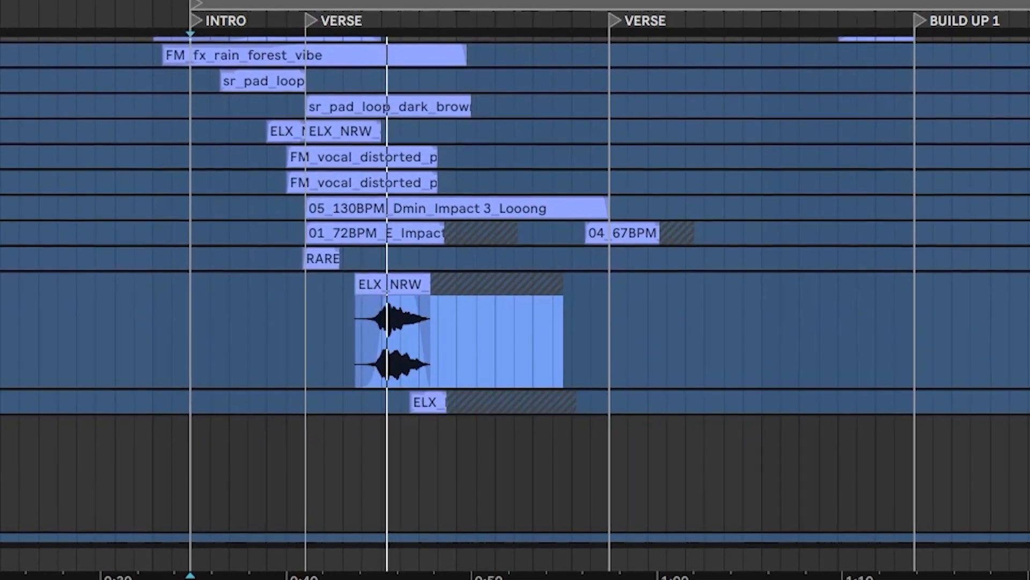
key("u")
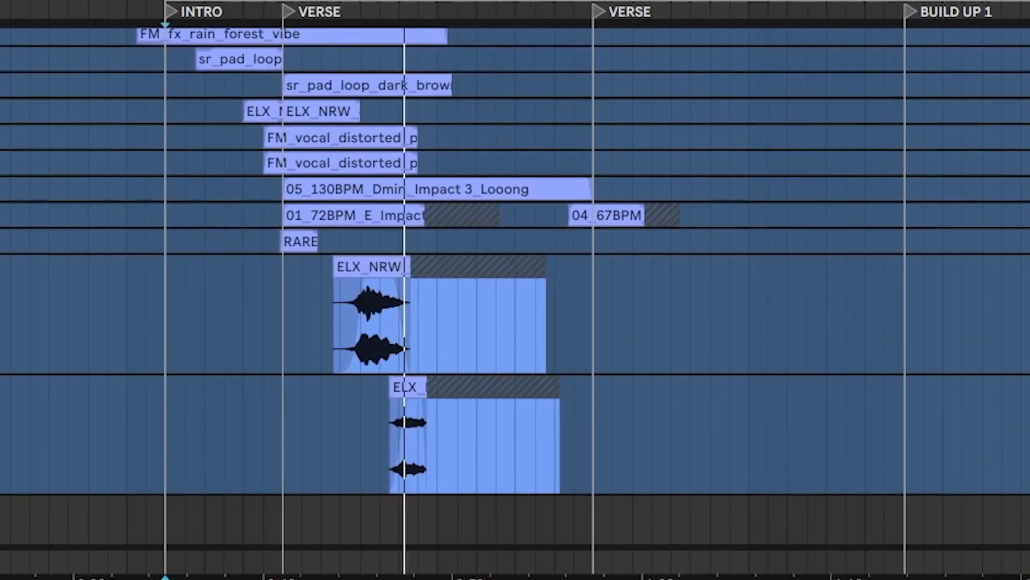
Unfold the two KSHMR Orchestra Crash tracks around the second verse marker to show their waveforms
scroll(515, 290, "down", 3)
scroll(515, 290, "up", 1)
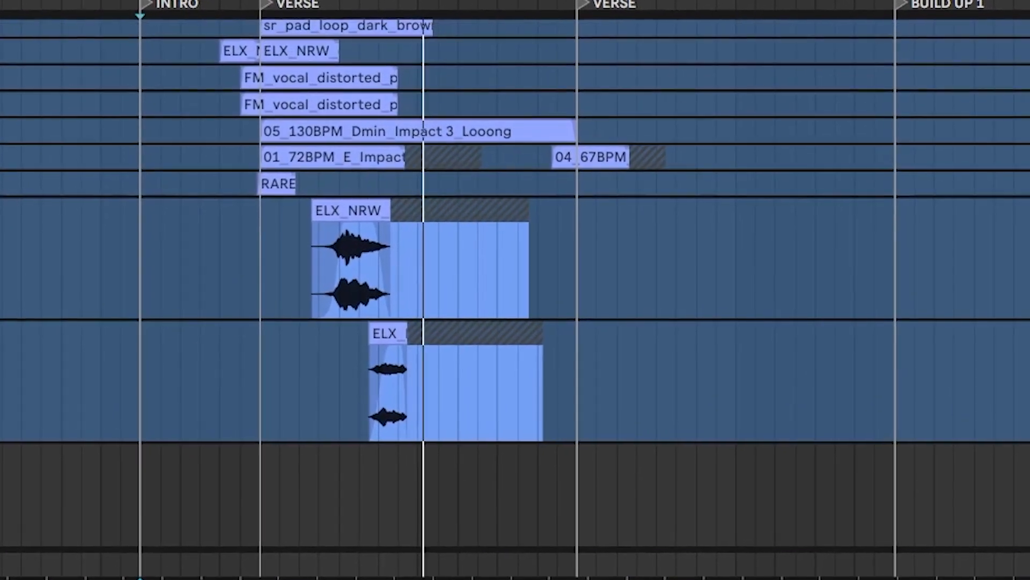
scroll(515, 289, "up", 5)
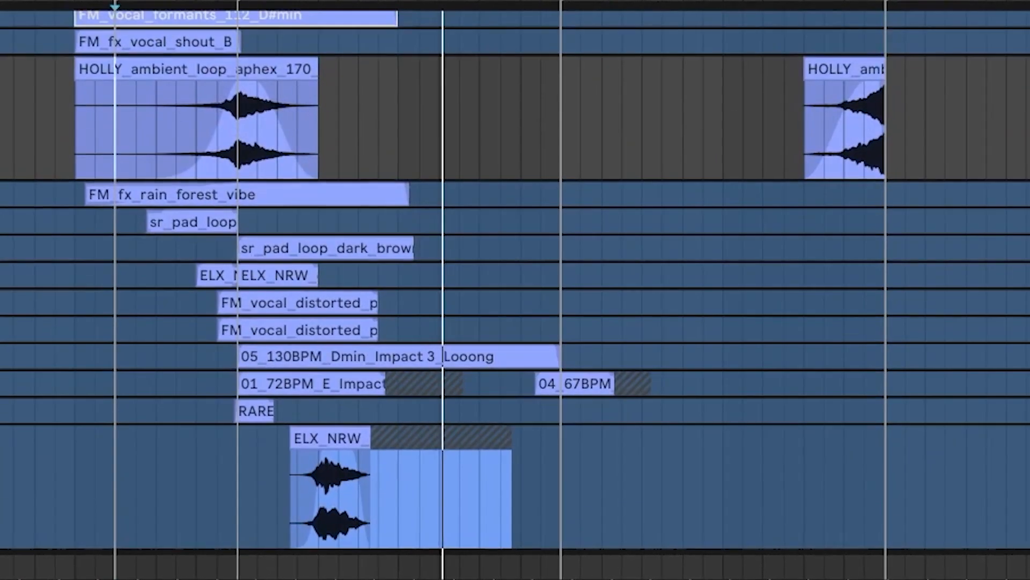
scroll(515, 290, "up", 10)
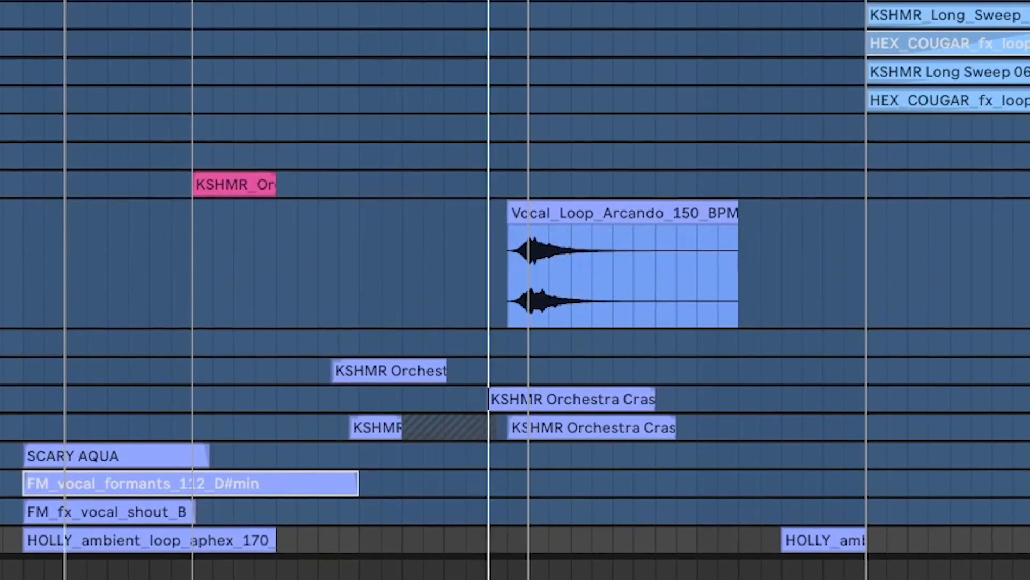
key("u")
scroll(515, 290, "down", 2)
key("u")
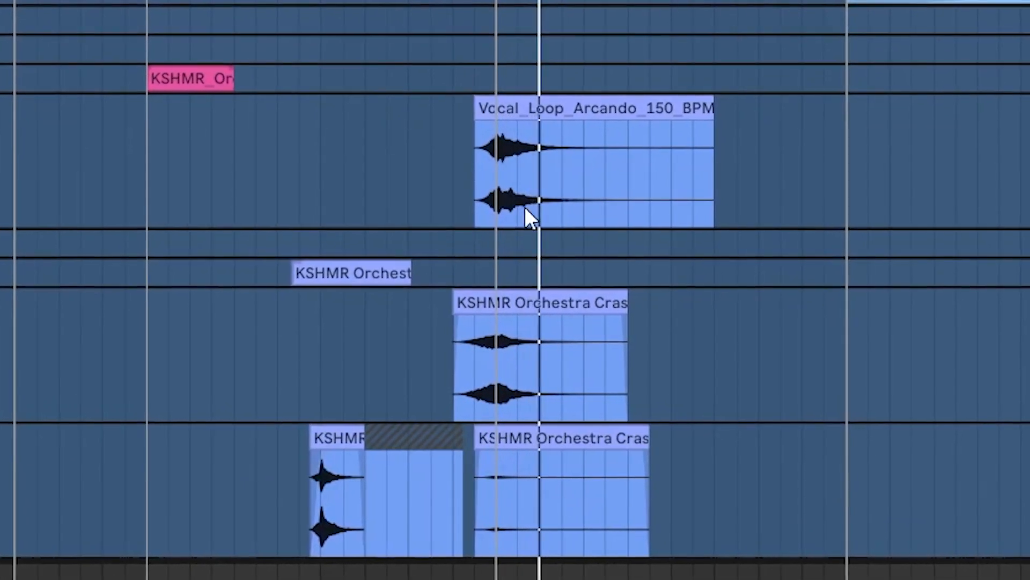
scroll(486, 198, "down", 2)
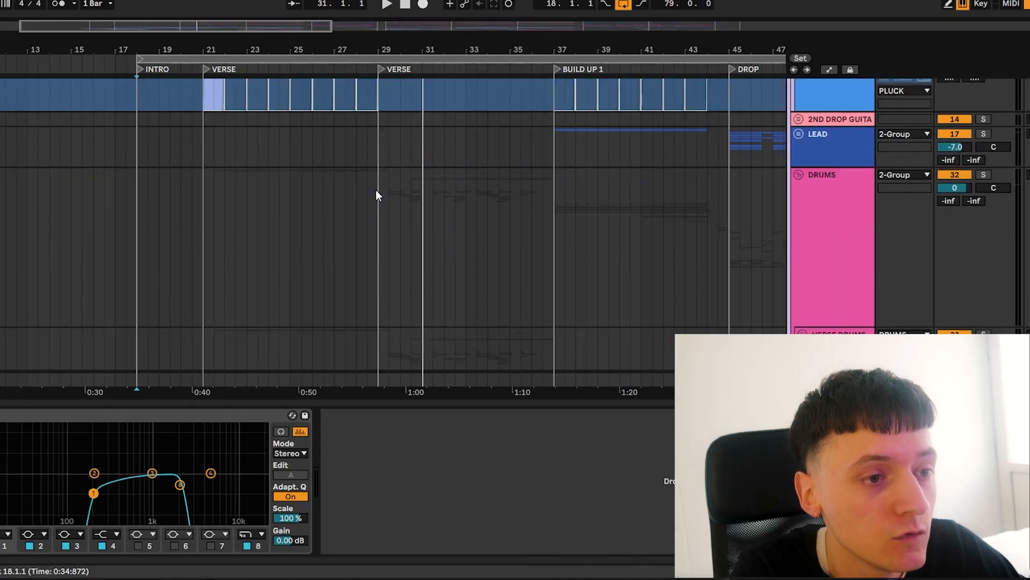
Place the playback start at bar 29, solo the KEYS LOOP HIGH track in the PLUCK group and unfreeze it
scroll(378, 195, "up", 5)
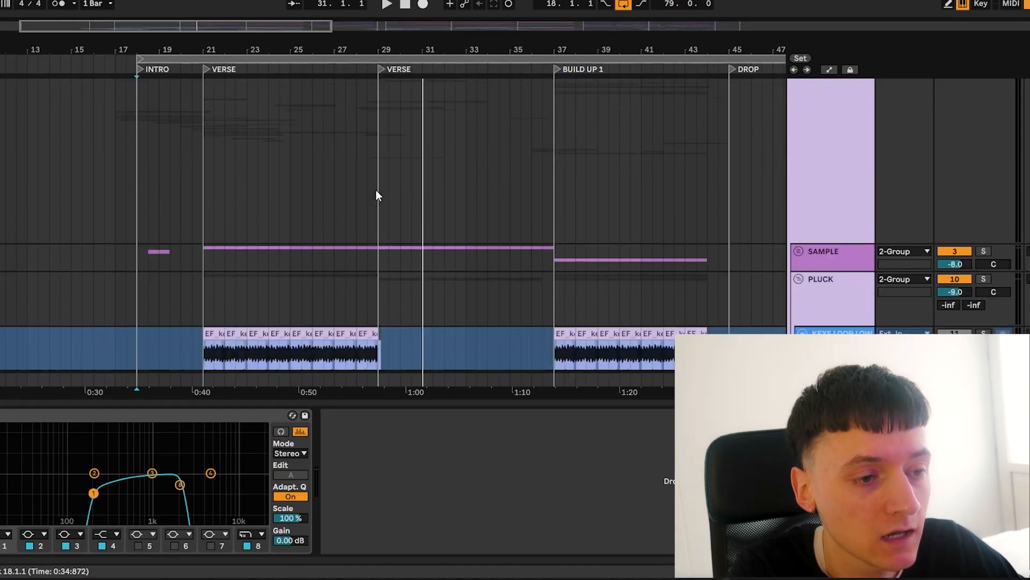
left_click(375, 189)
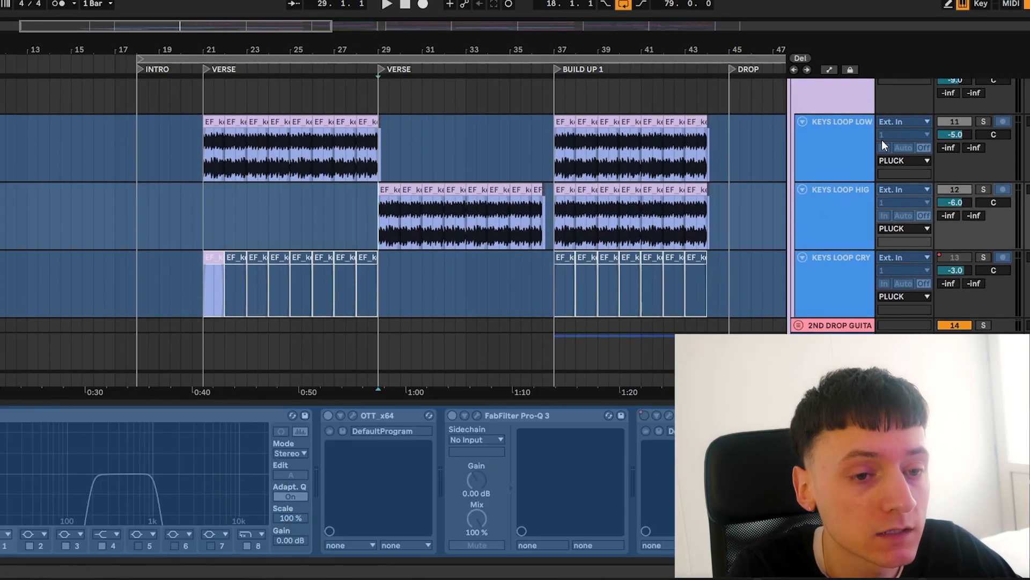
left_click(852, 195)
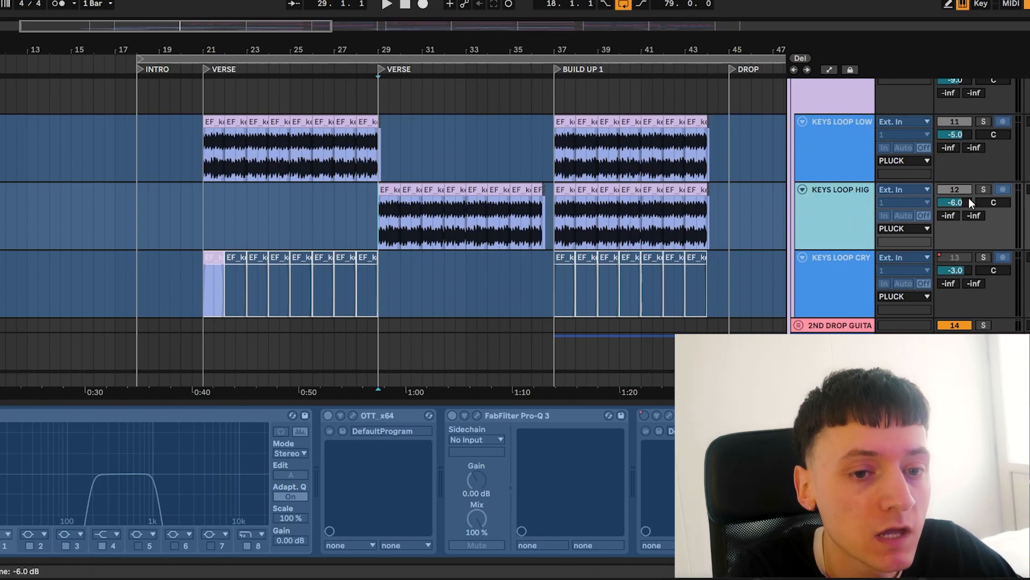
left_click(984, 189)
right_click(838, 204)
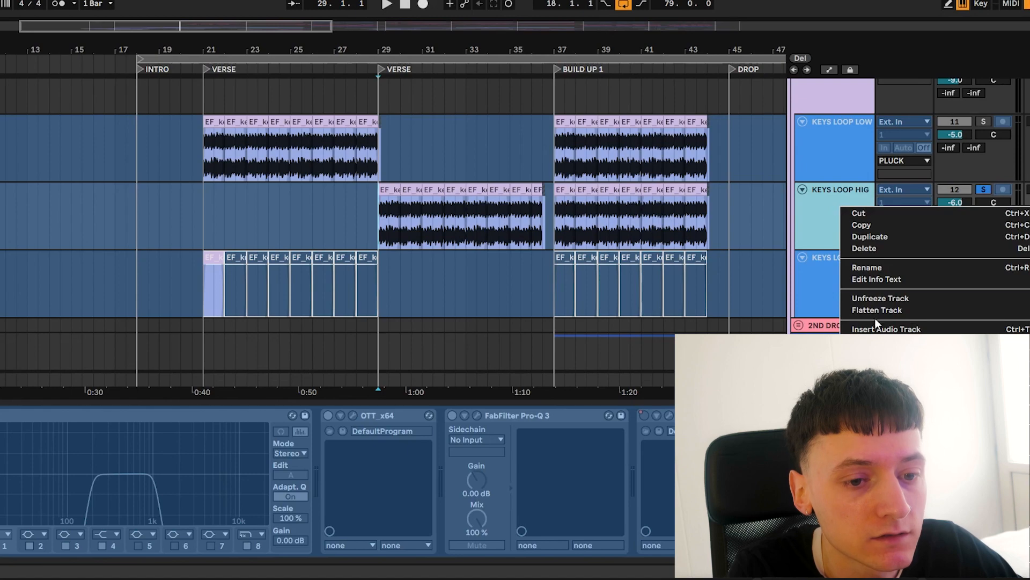
left_click(868, 298)
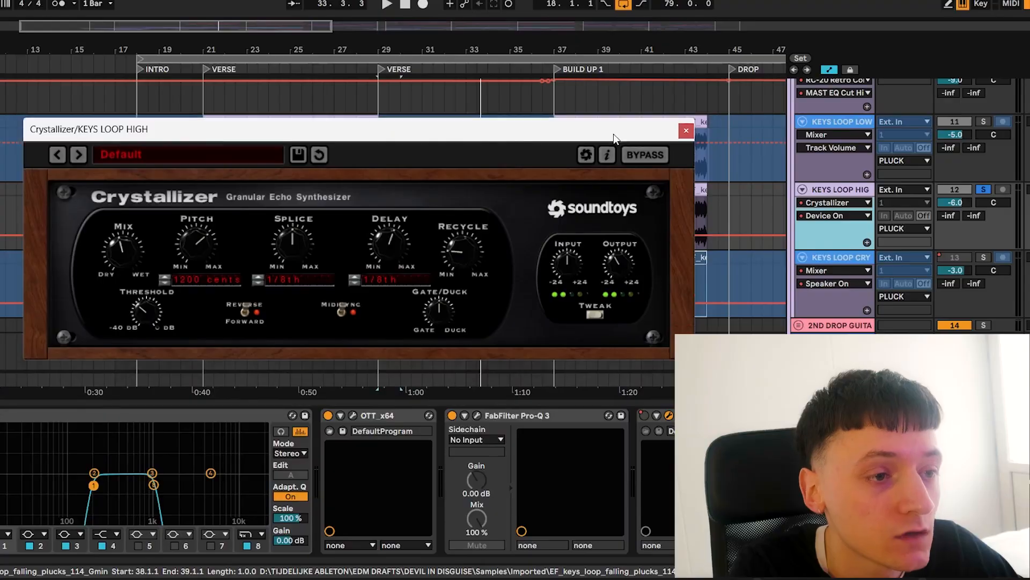
left_click_drag(613, 134, 693, 88)
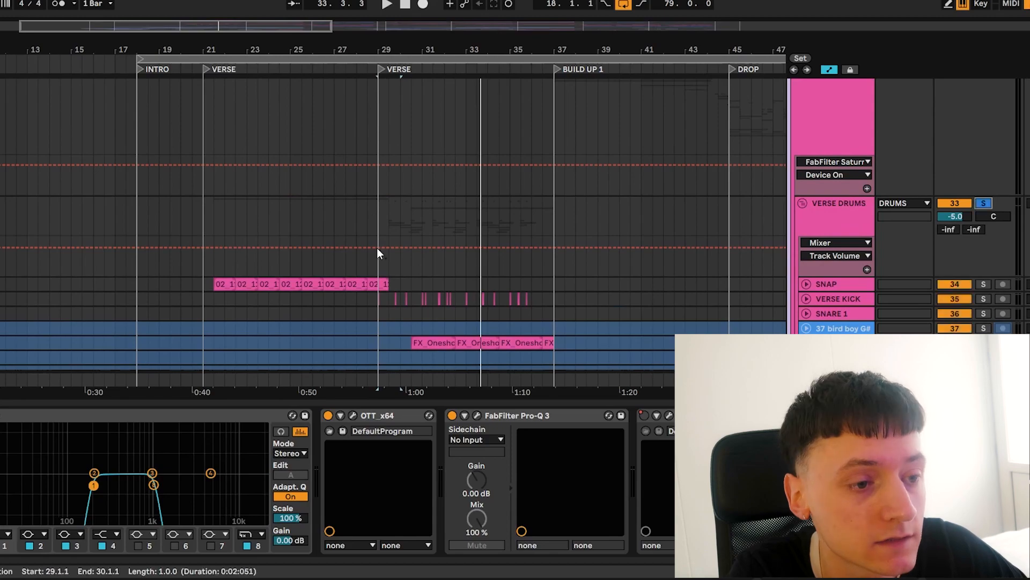
Play the soloed VERSE DRUMS group from bar 29 and examine its kick, SONAR and snare tracks
left_click(386, 324)
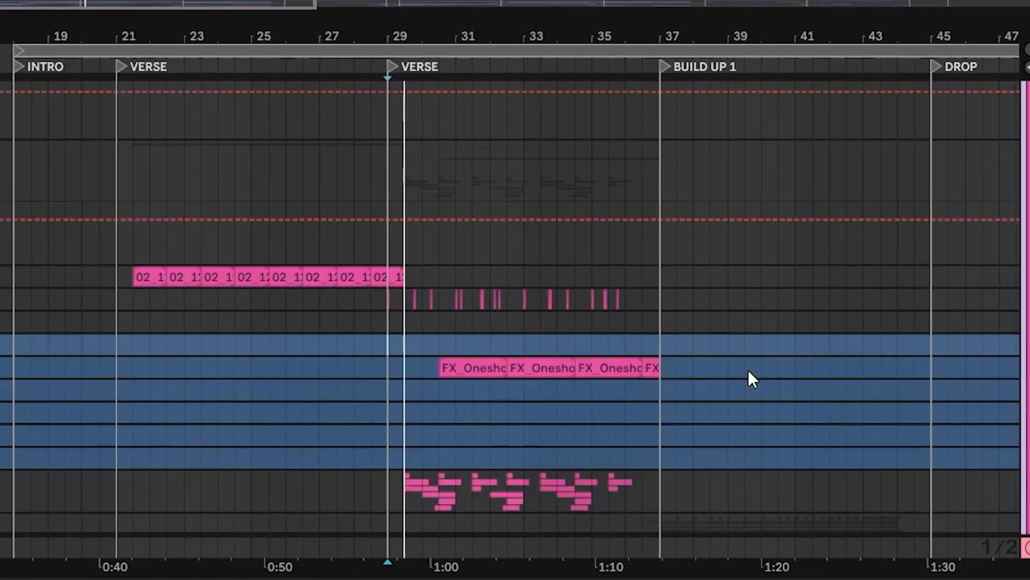
scroll(749, 371, "down", 2)
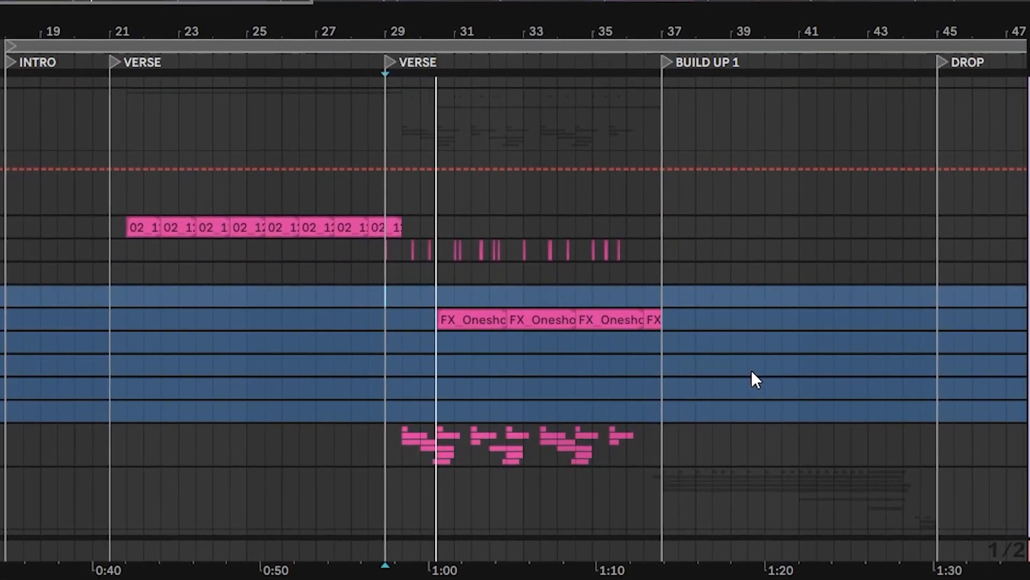
scroll(752, 369, "up", 8)
scroll(753, 371, "down", 12)
scroll(755, 371, "down", 6)
scroll(756, 369, "up", 8)
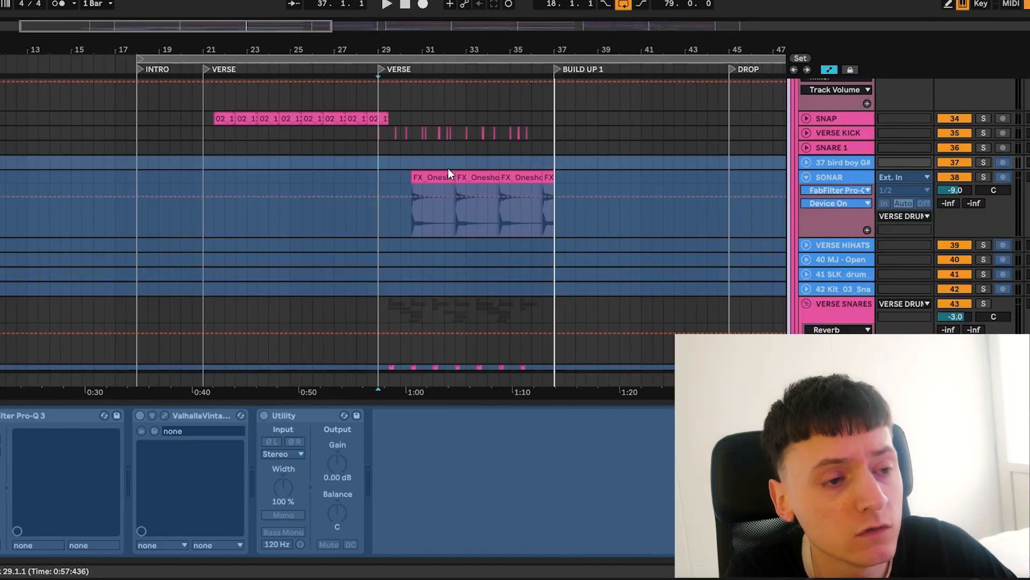
scroll(396, 161, "down", 3)
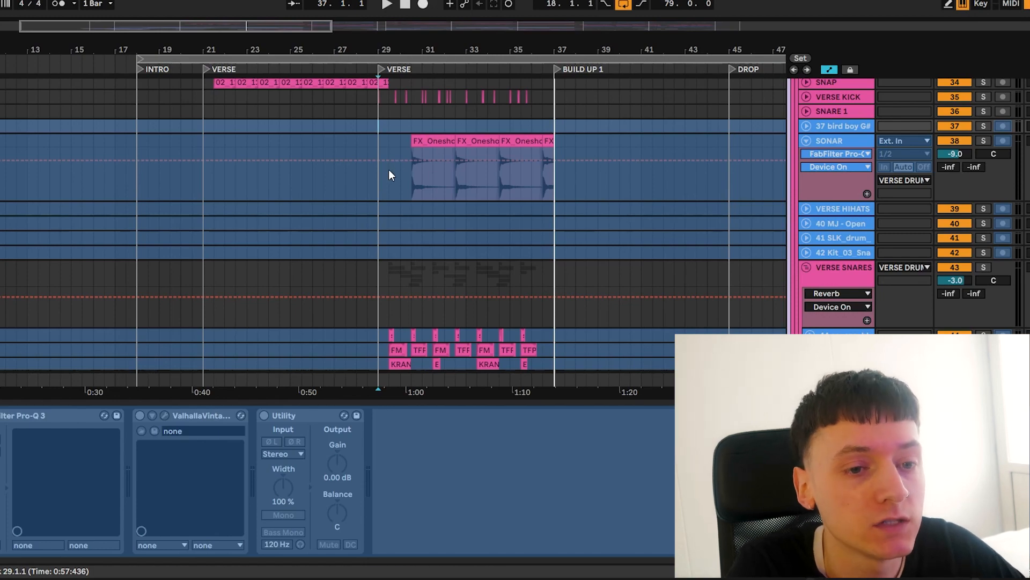
Look over the bass and keys loop tracks and set the playback start at bar 37, the BUILD UP 1 marker
scroll(639, 277, "down", 15)
scroll(642, 283, "down", 8)
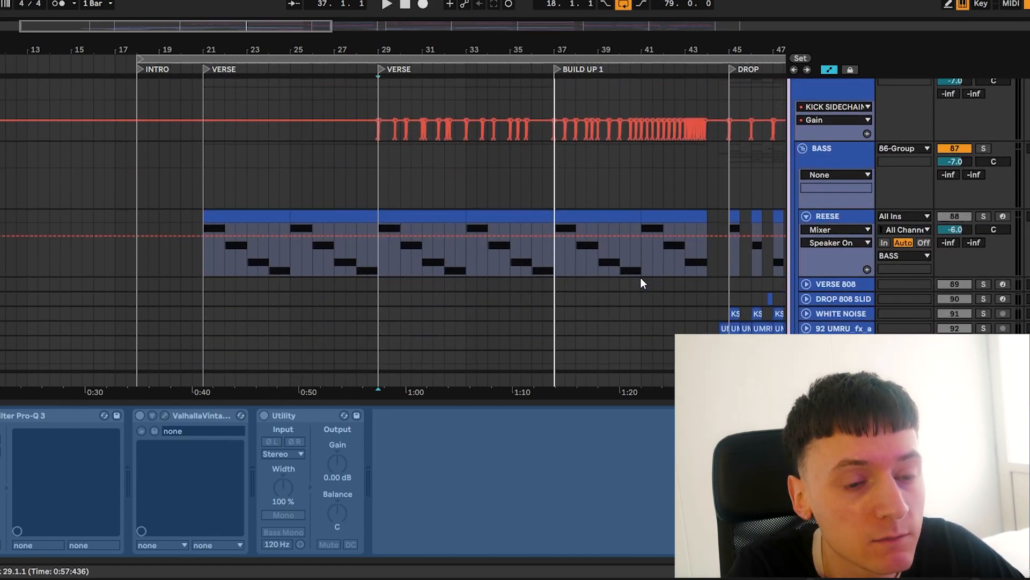
scroll(641, 279, "up", 20)
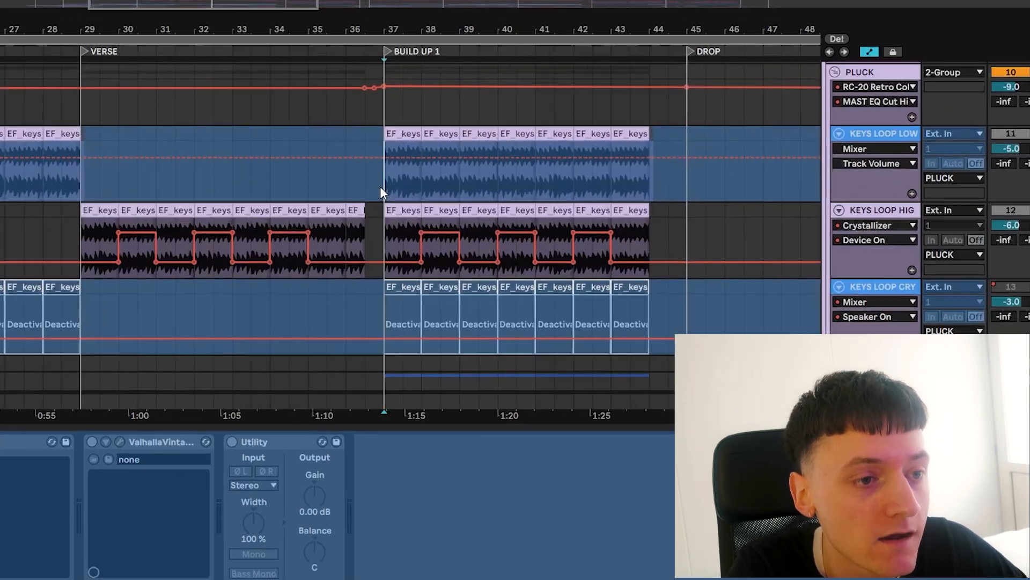
left_click(383, 186)
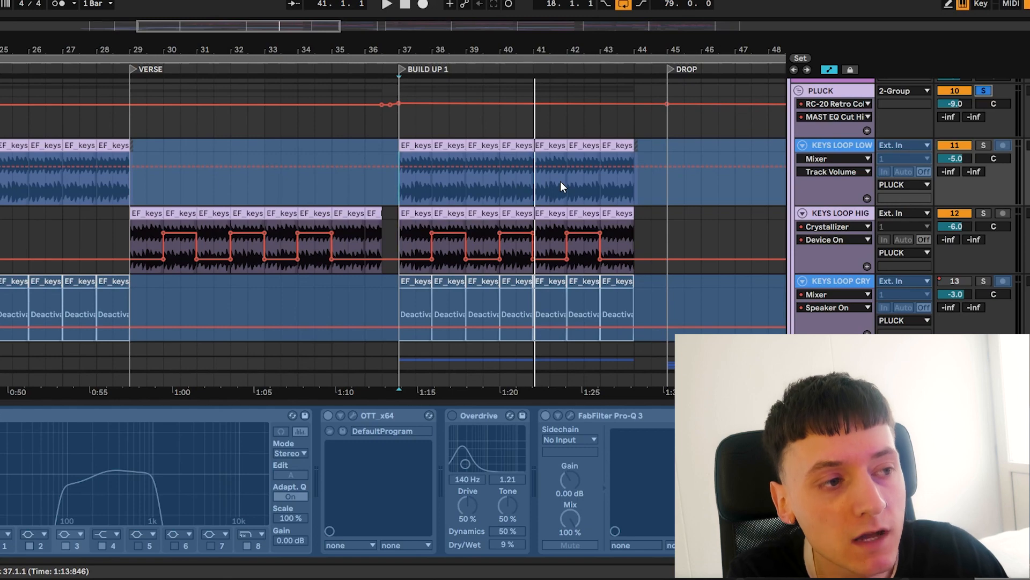
Solo the BUILD UP DRUMS group and play it from bar 37
scroll(560, 182, "down", 20)
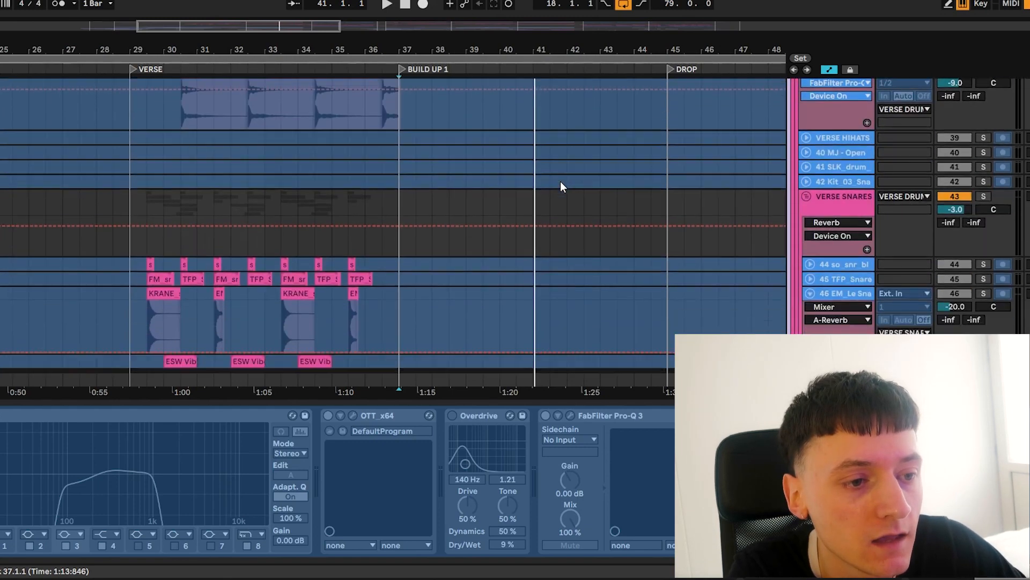
scroll(985, 175, "up", 3)
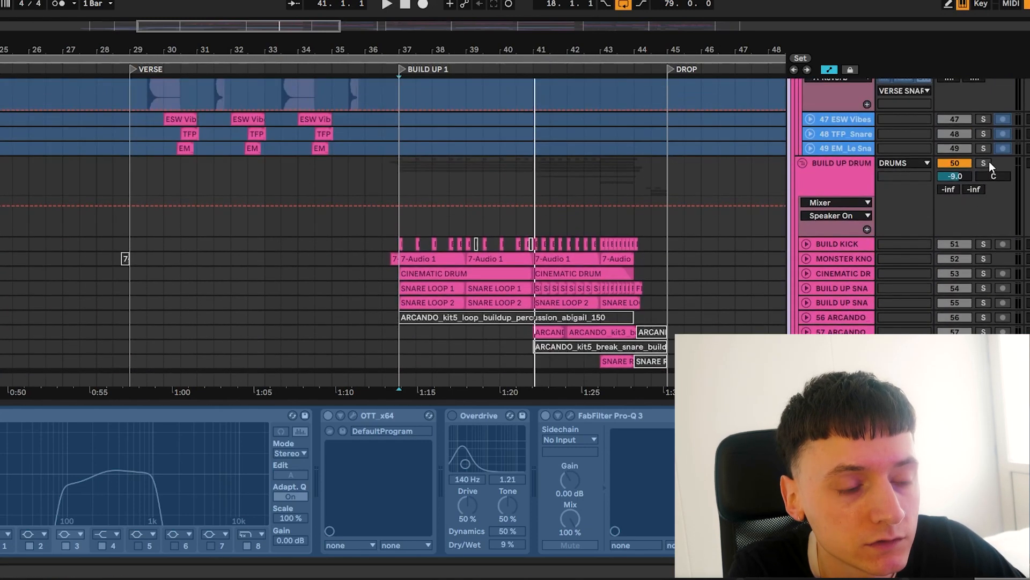
left_click(989, 164)
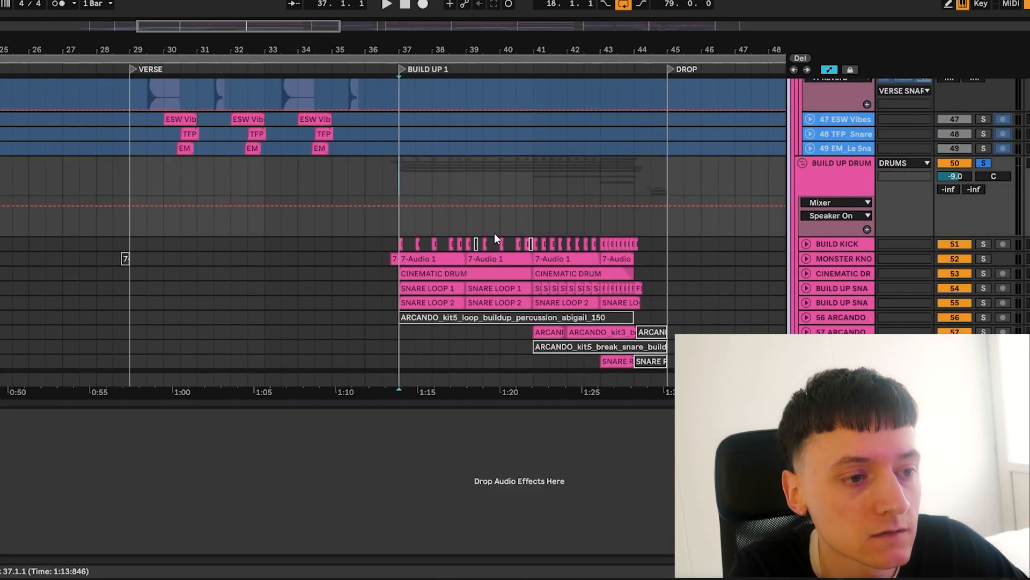
key("space")
Unfold the CINEMATIC DRUM track and the two BUILD UP SNARE tracks to show their waveforms during playback
scroll(493, 233, "down", 3)
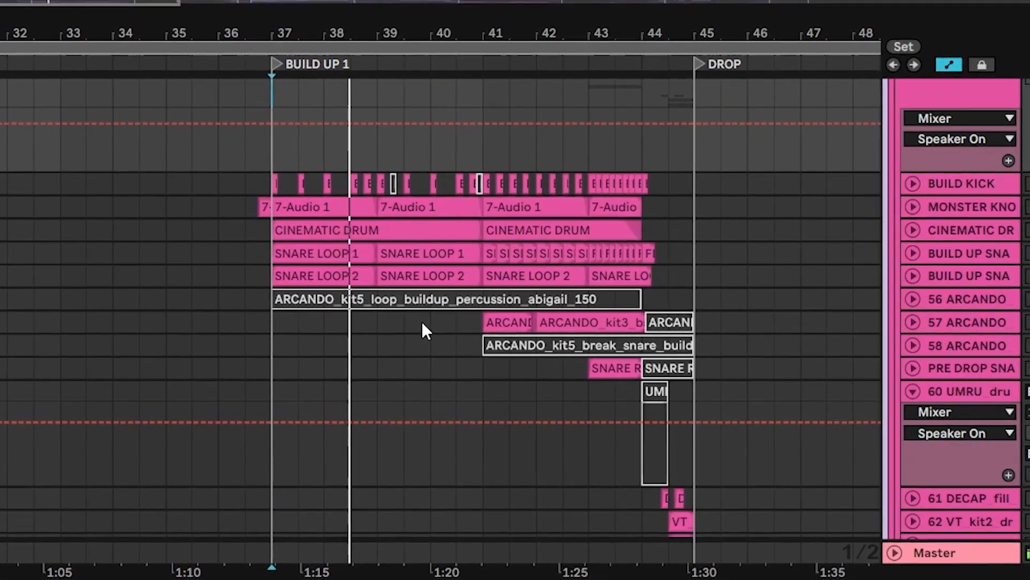
scroll(422, 321, "down", 1)
left_click(894, 203)
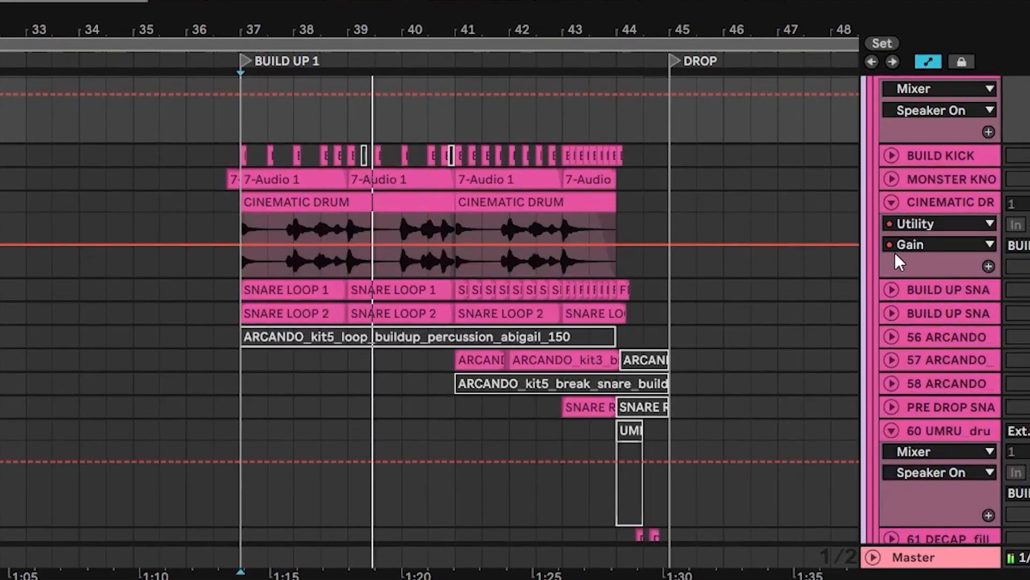
left_click(891, 289)
left_click(892, 402)
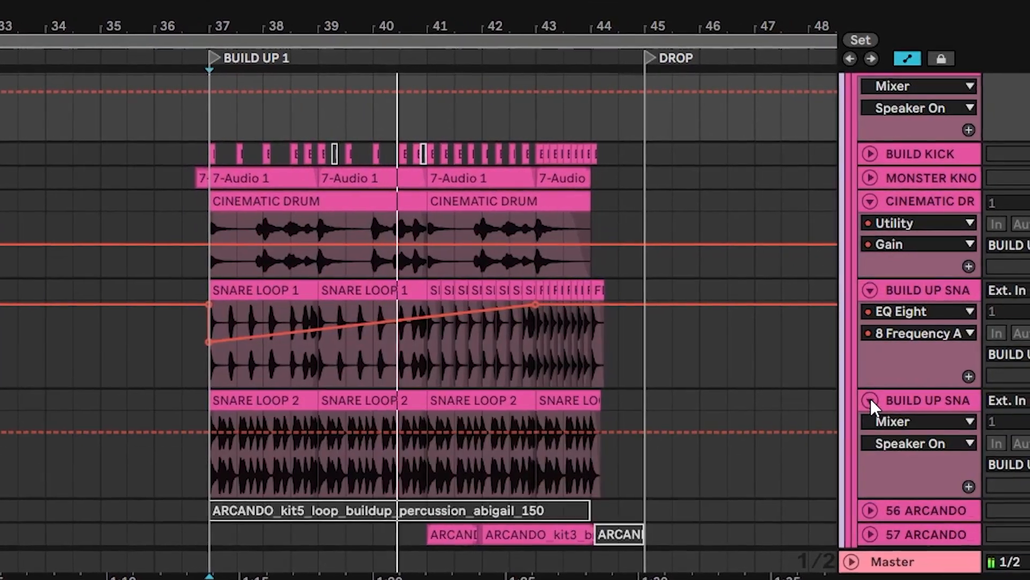
Unfold the 57 ARCANDO and PRE DROP SNARE tracks and follow the build-up drums through to the drop
scroll(868, 402, "down", 5)
left_click(858, 412)
scroll(855, 412, "down", 1)
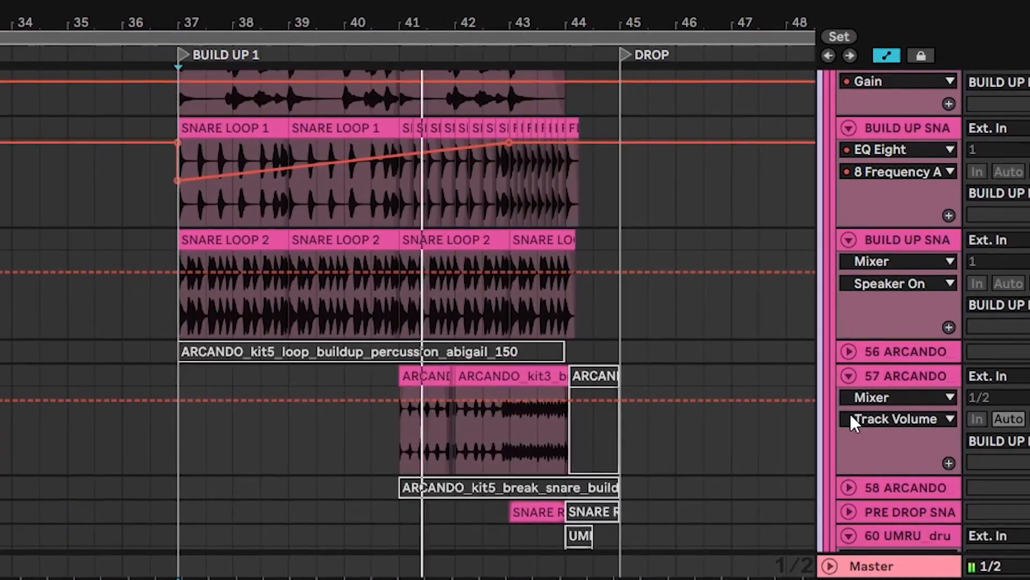
scroll(842, 413, "down", 4)
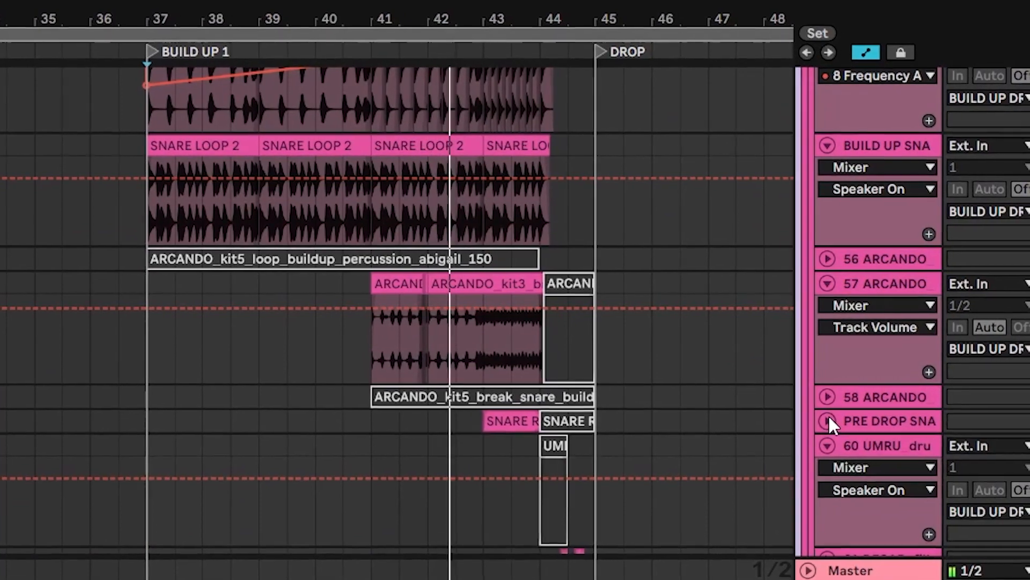
left_click(827, 421)
scroll(824, 416, "down", 1)
scroll(820, 489, "down", 1)
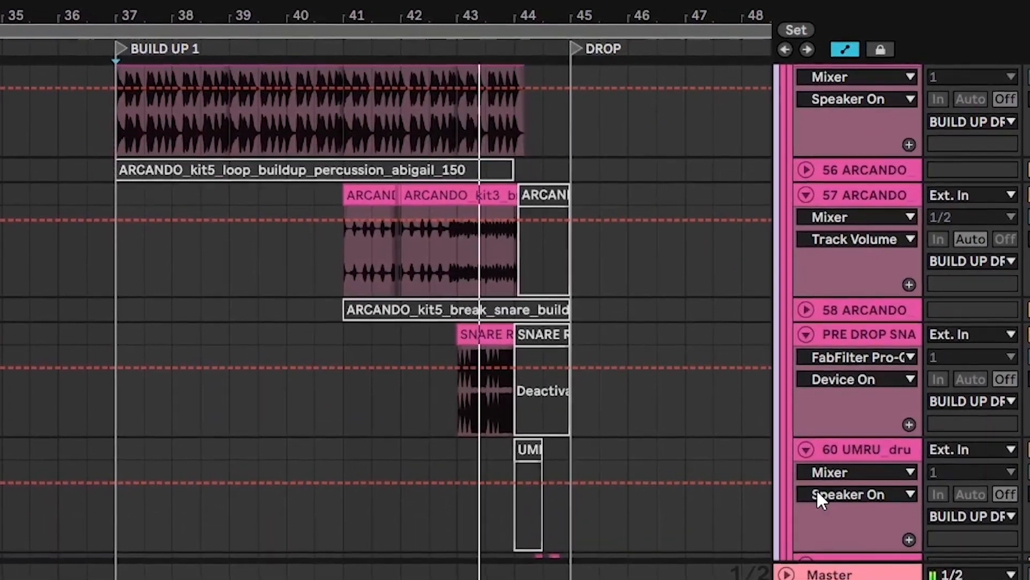
scroll(817, 489, "down", 5)
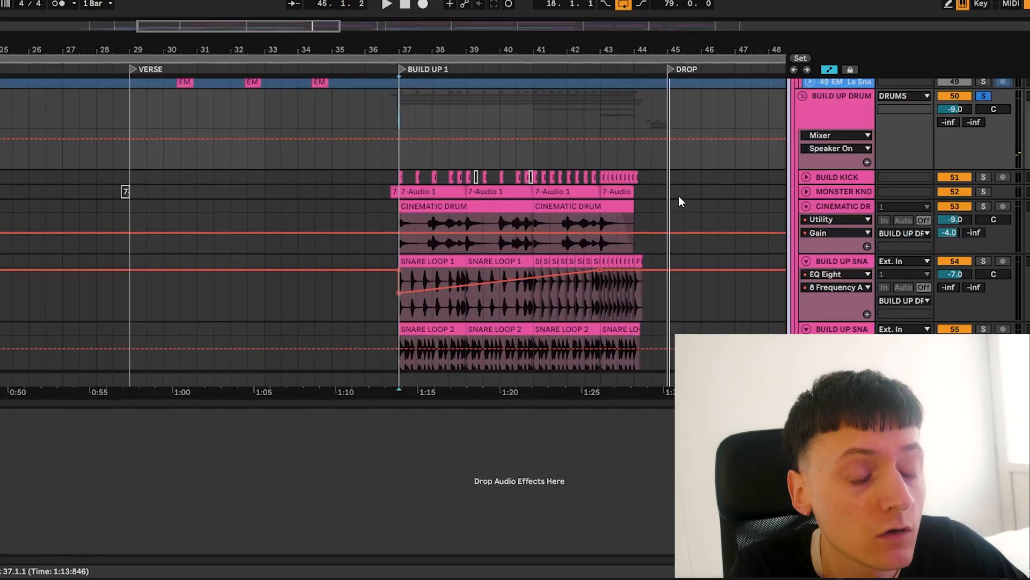
Show the EQ Eight 1 Frequency A automation on the REESE bass track across the build-up
scroll(678, 201, "down", 3)
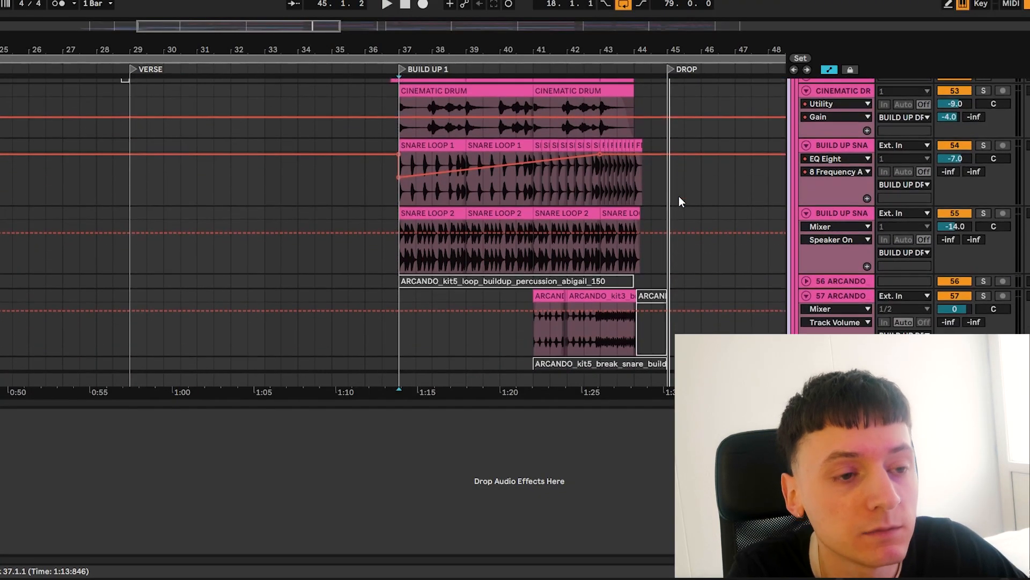
scroll(678, 202, "up", 2)
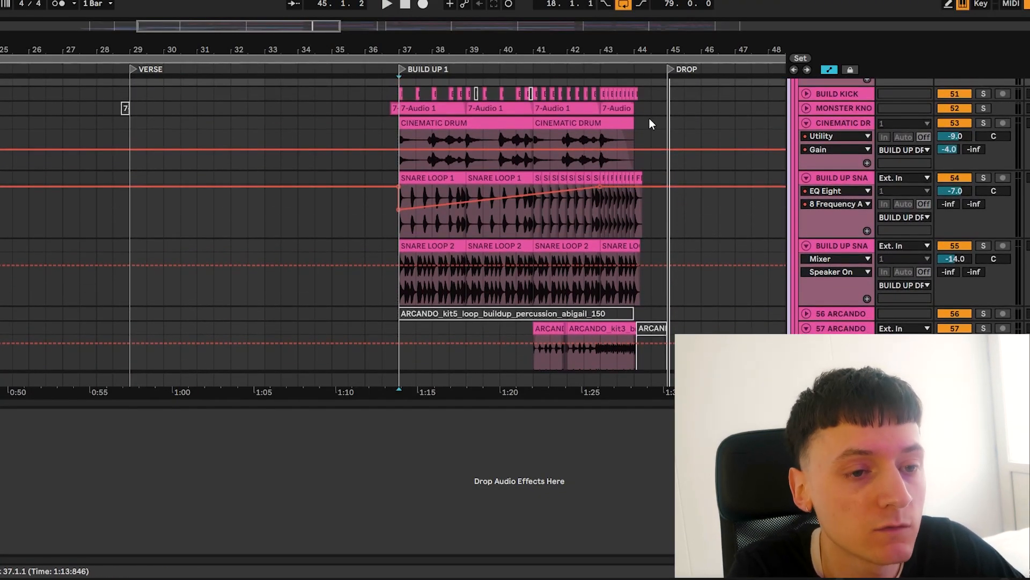
scroll(710, 113, "down", 4)
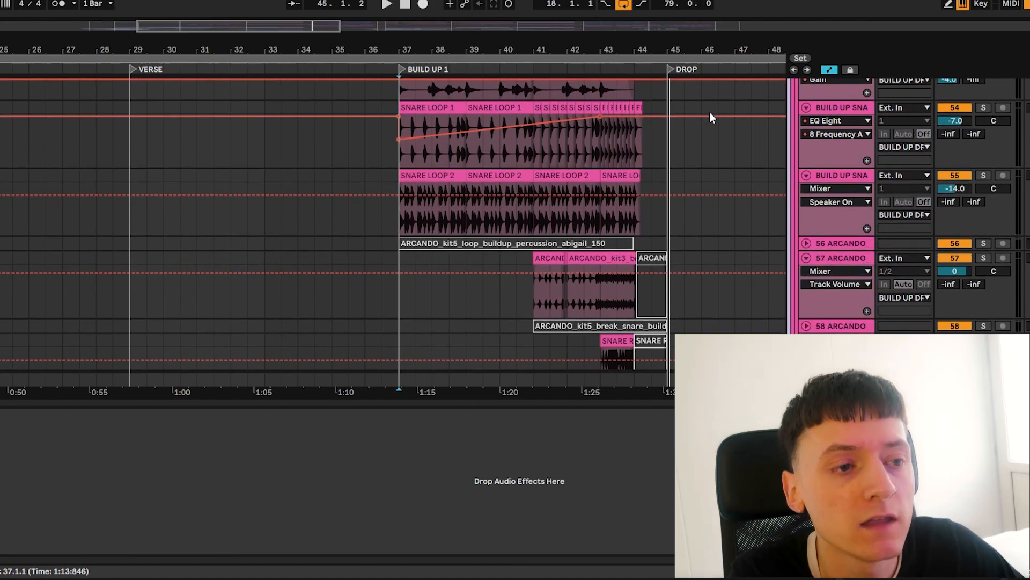
scroll(710, 112, "down", 15)
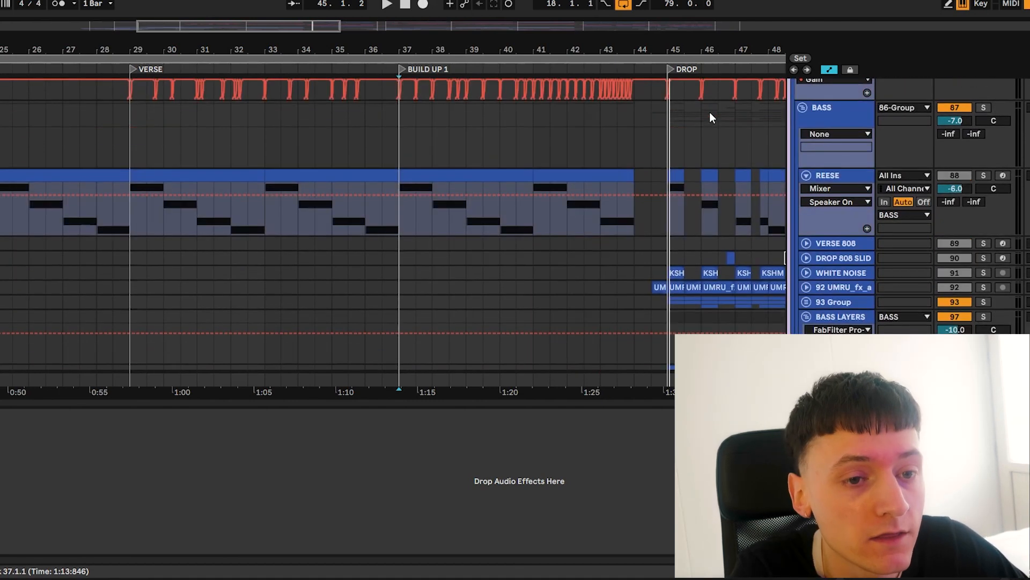
left_click(826, 188)
left_click(829, 256)
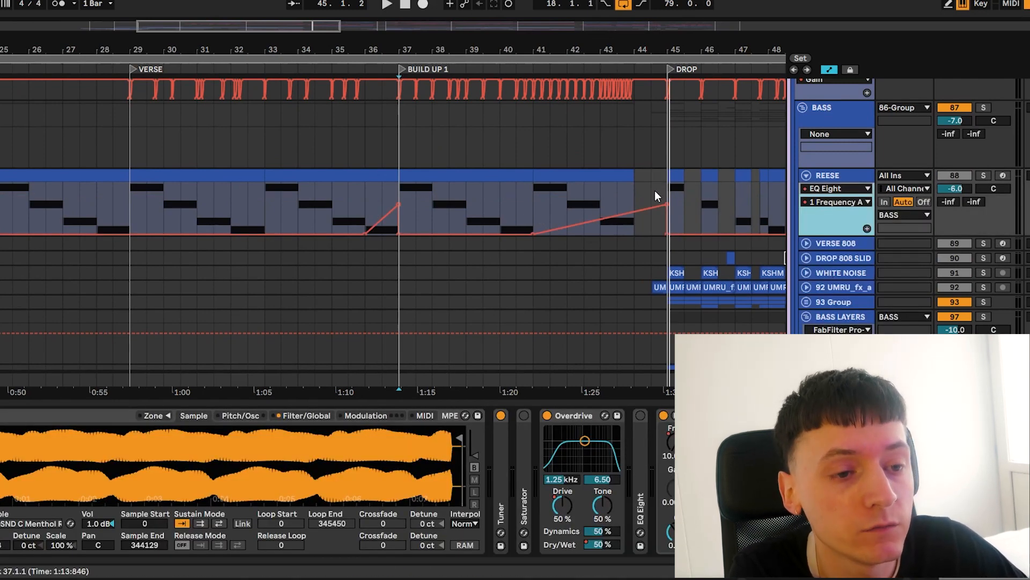
Check the build-up's riser and sweep FX tracks, then unfold the LEAD group and solo its BUILD UP LEAD track
scroll(655, 191, "down", 20)
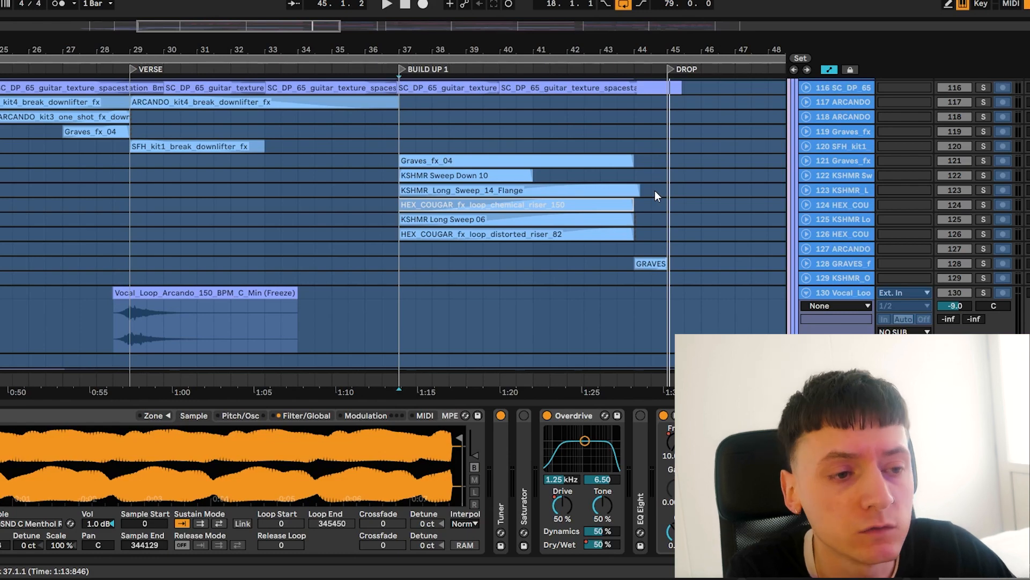
scroll(655, 191, "down", 3)
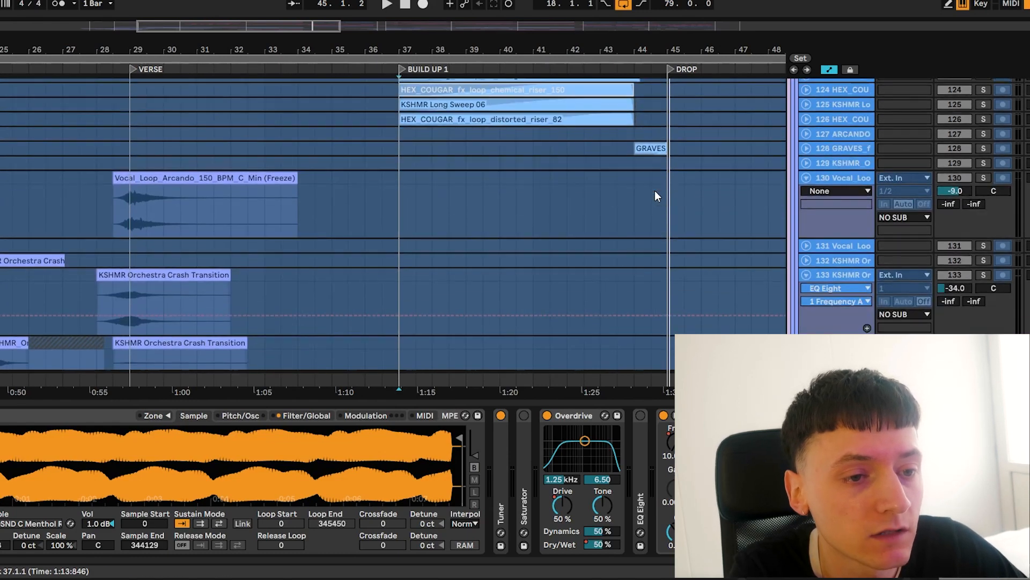
scroll(655, 191, "up", 20)
left_click(799, 291)
scroll(801, 292, "down", 3)
left_click(980, 250)
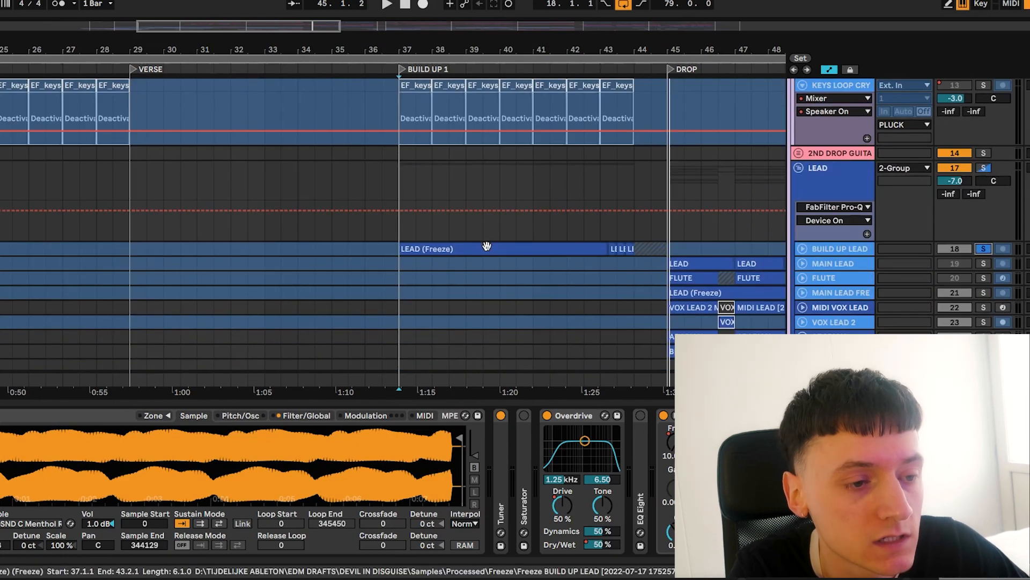
Play the soloed BUILD UP LEAD from bar 37 and unfold its track to show the waveform
left_click(829, 249)
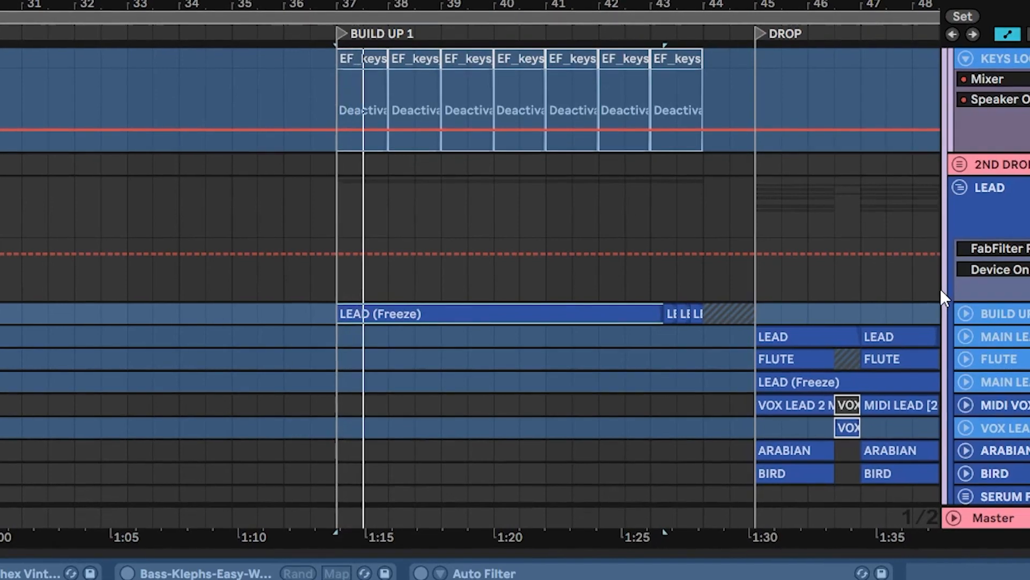
left_click(803, 248)
scroll(670, 372, "down", 2)
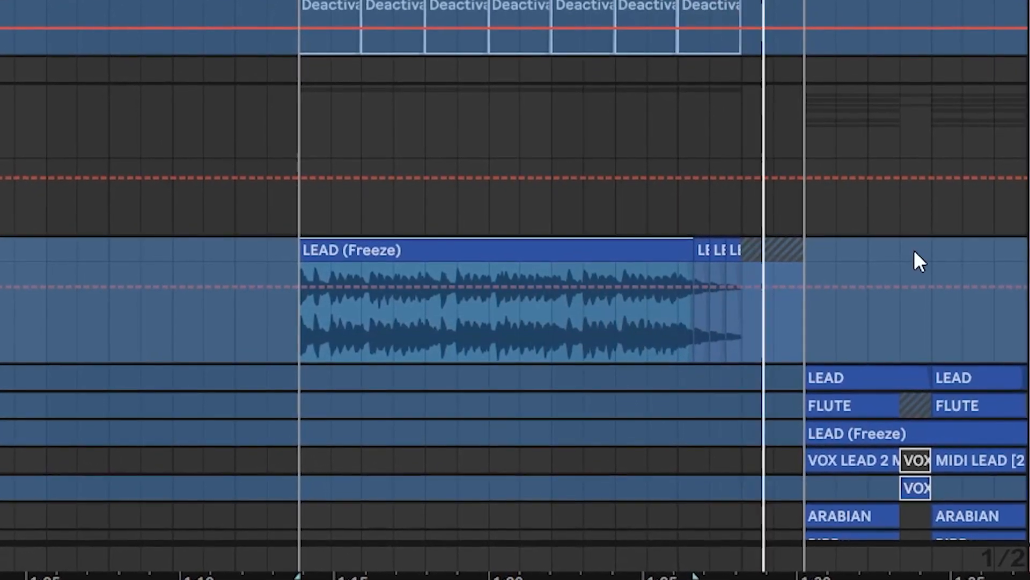
key("space")
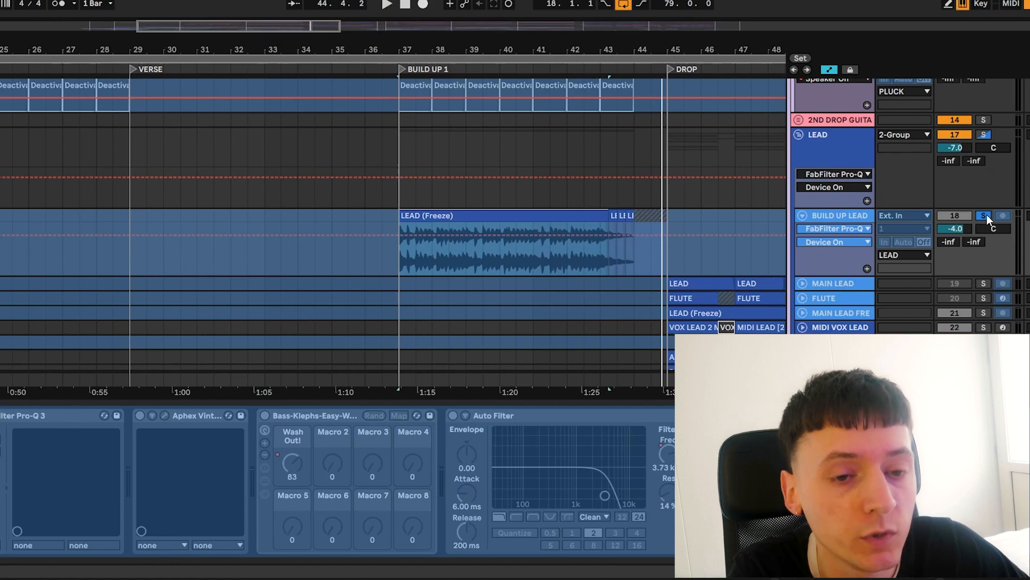
Solo the whole LEAD group instead of the build-up lead and play it from the DROP marker at bar 45
scroll(725, 194, "right", 10)
scroll(725, 194, "up", 5)
scroll(724, 194, "down", 10)
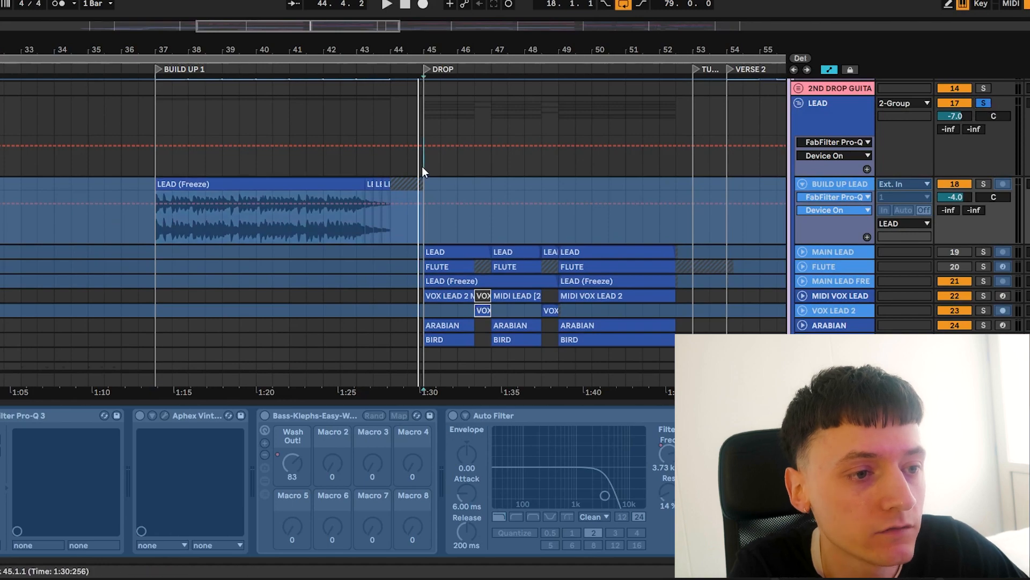
left_click(422, 166)
scroll(548, 176, "down", 2)
key("space")
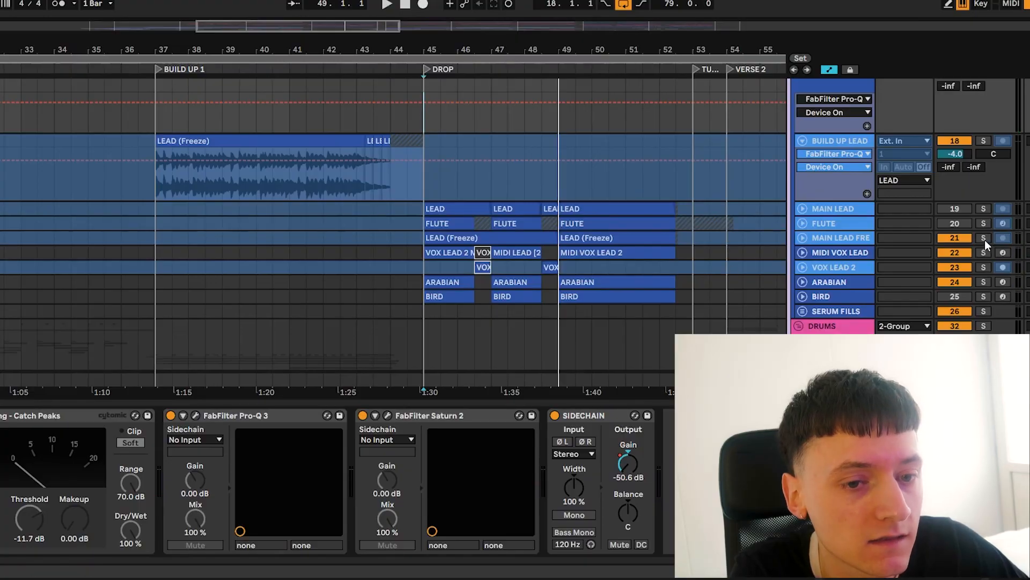
Solo the MAIN LEAD FRE track and unfold it while listening to its first LEAD (Freeze) clip
left_click(984, 238)
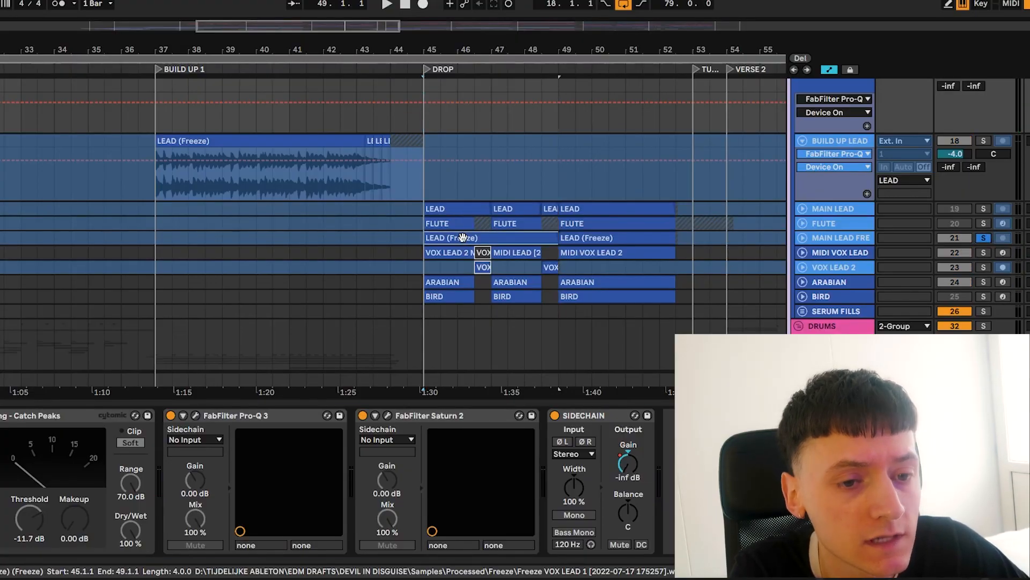
left_click(462, 237)
left_click(802, 238)
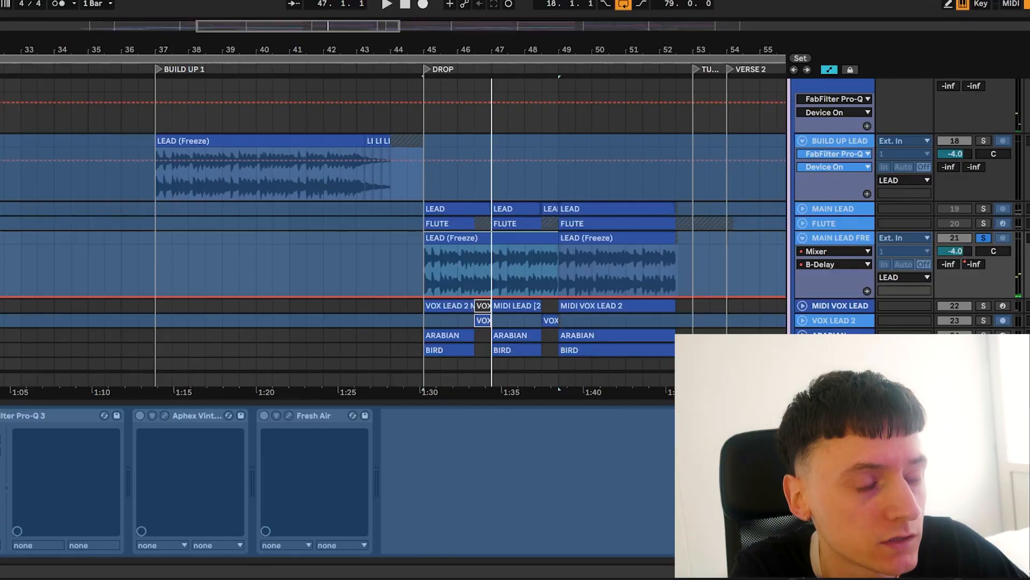
Show the sample browser and expand the vocals folder of the Fabian Mazur - Chill Vibes pack
key("super+alt+b")
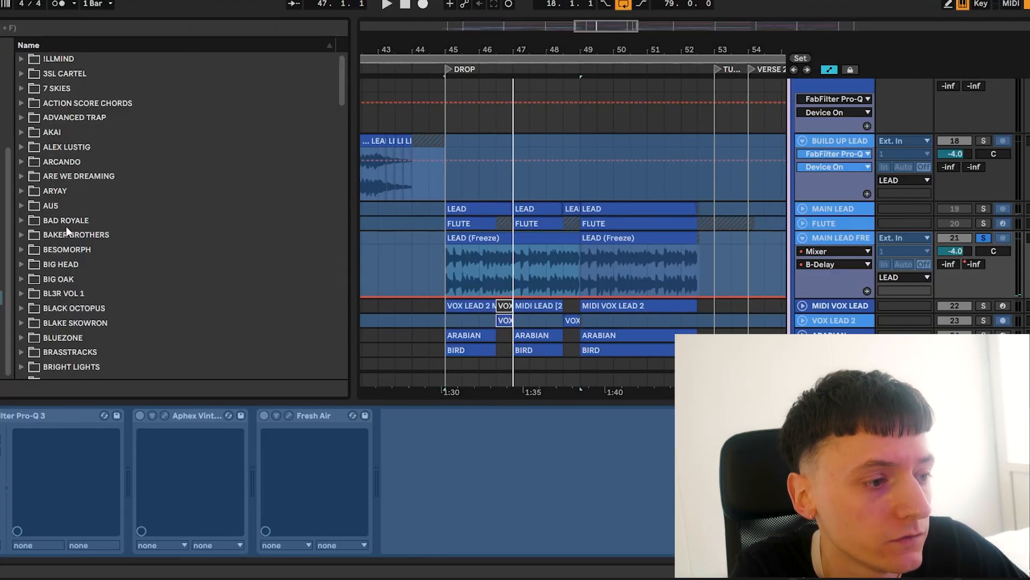
scroll(80, 269, "down", 6)
left_click(22, 288)
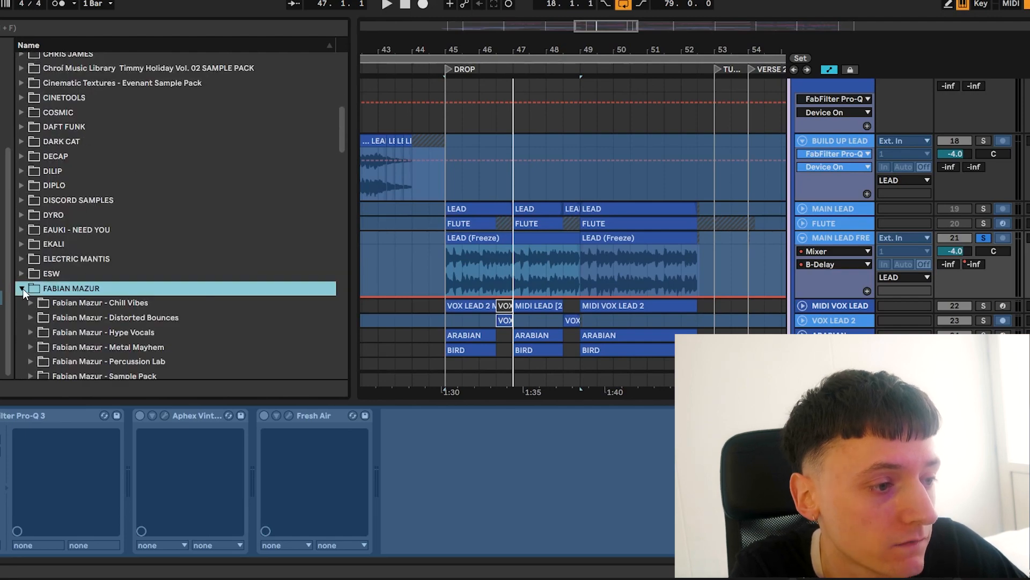
scroll(79, 313, "down", 2)
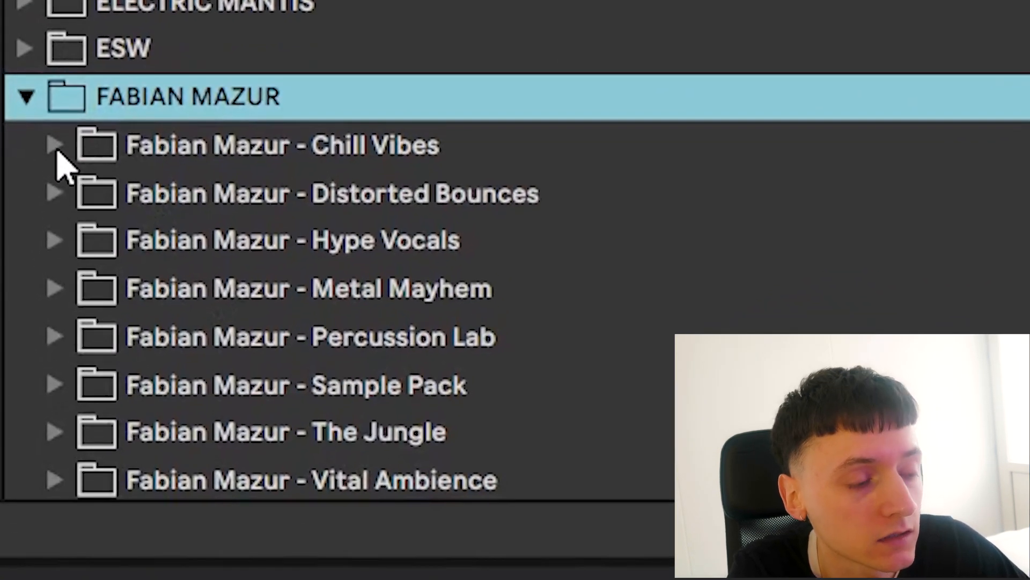
left_click(56, 145)
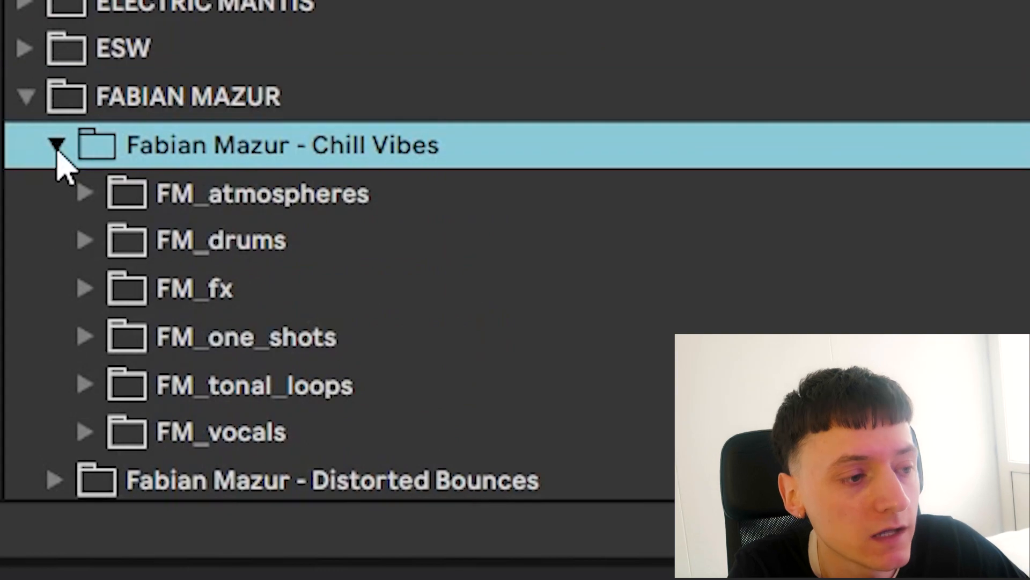
scroll(107, 257, "down", 4)
left_click(87, 247)
Find the sample FM_vocal_female_chops_95_D#.wav in the vocals folder and preview it
scroll(298, 360, "down", 5)
scroll(300, 370, "down", 3)
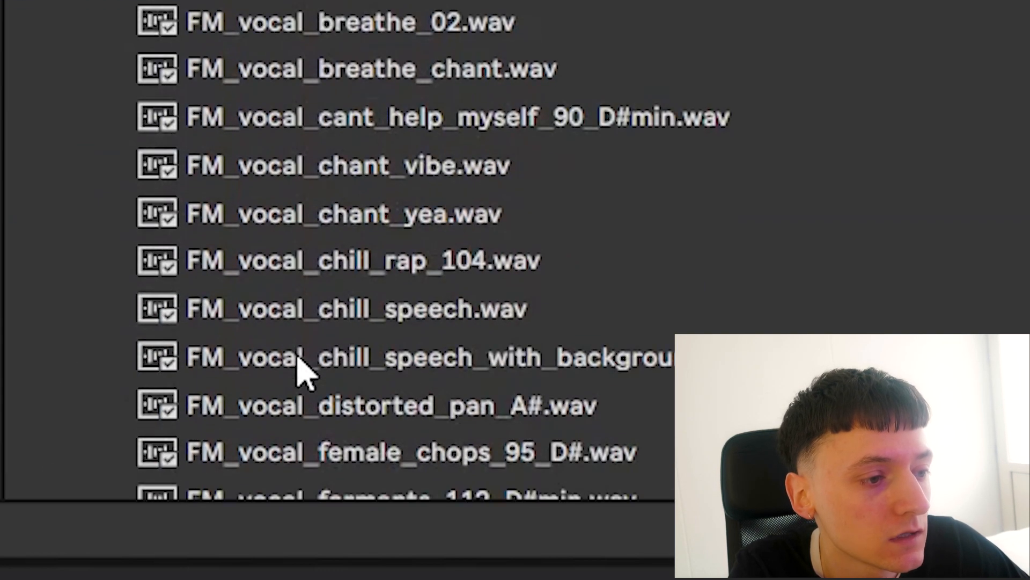
scroll(437, 369, "down", 3)
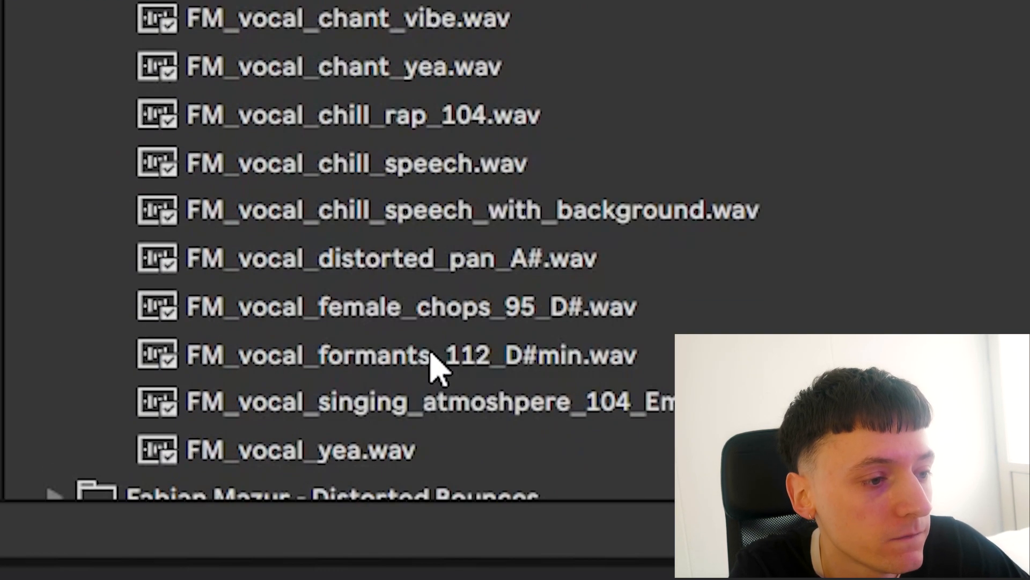
left_click(449, 314)
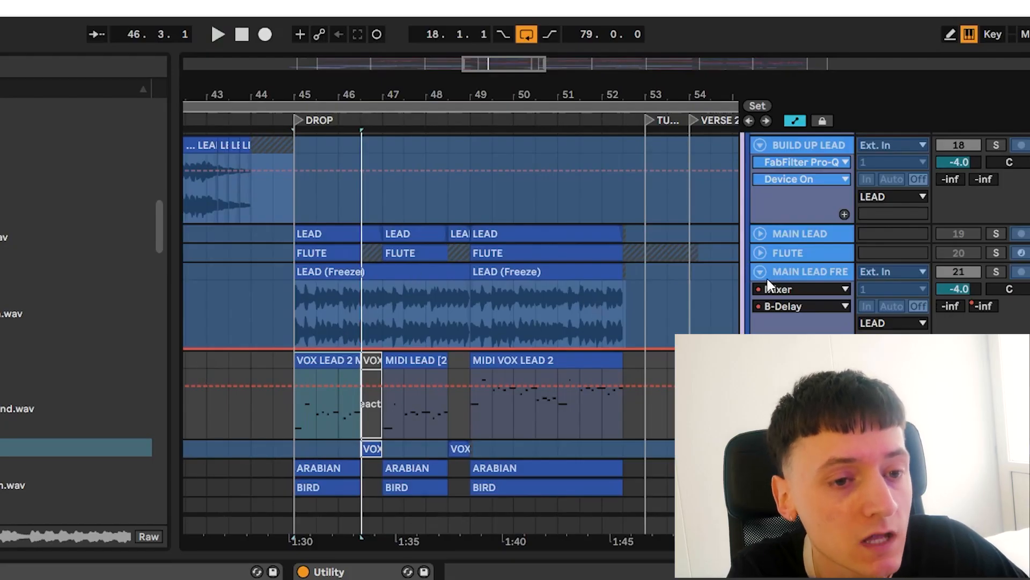
Open the synth plug-in window with the VO Rae 02 preset for the MIDI VOX LEAD track
key("ctrl+alt+p")
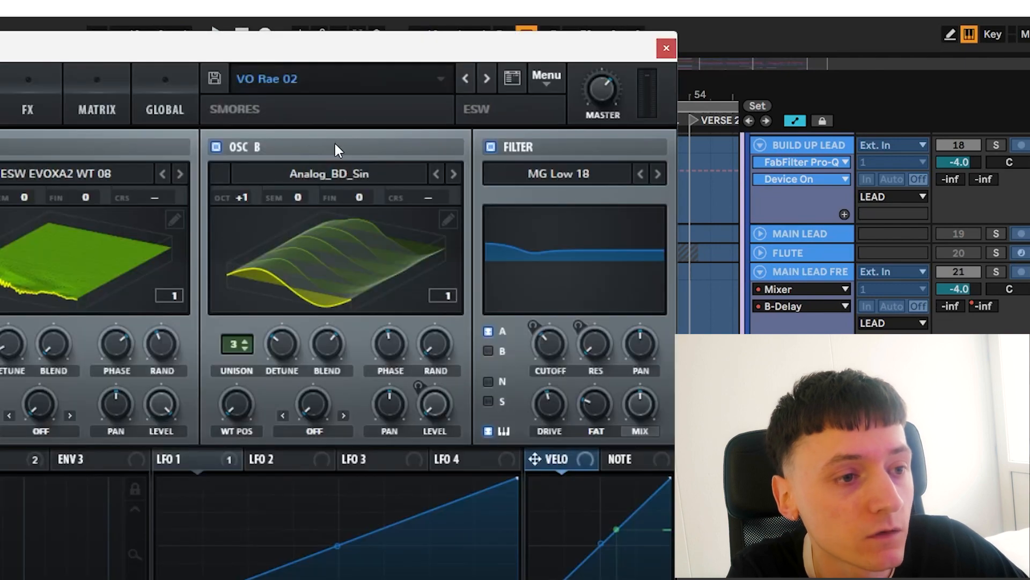
Close the synth plug-in window, select the first ARABIAN clip in the drop and take the ARABIAN track out of solo
left_click(666, 49)
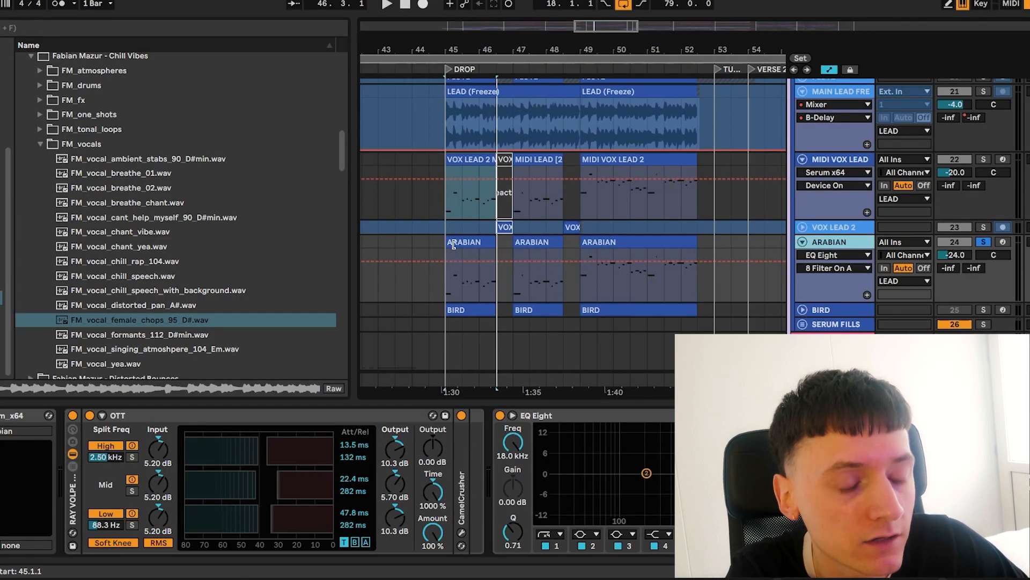
left_click(453, 245)
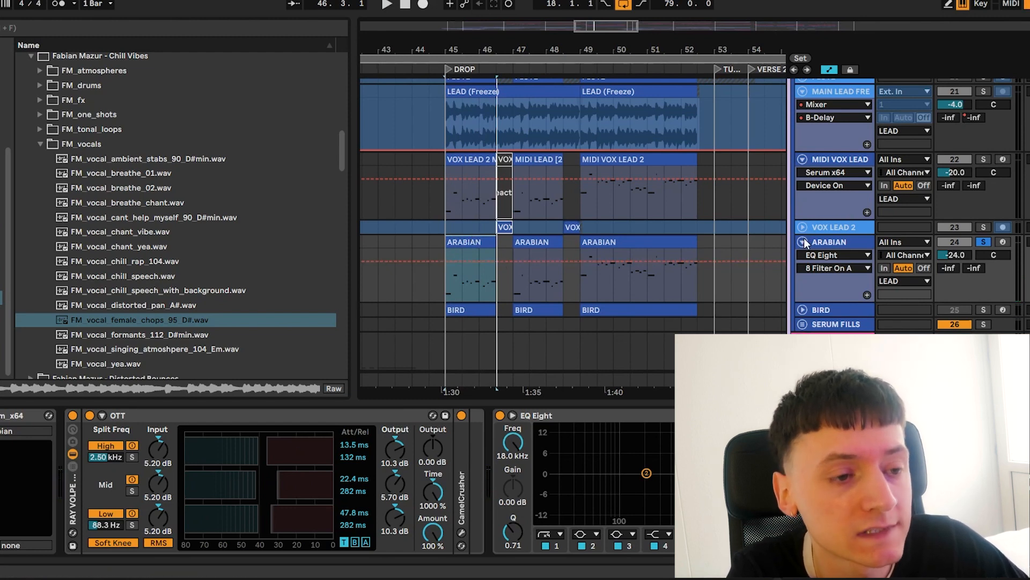
scroll(803, 172, "down", 10)
scroll(800, 189, "up", 10)
left_click(984, 170)
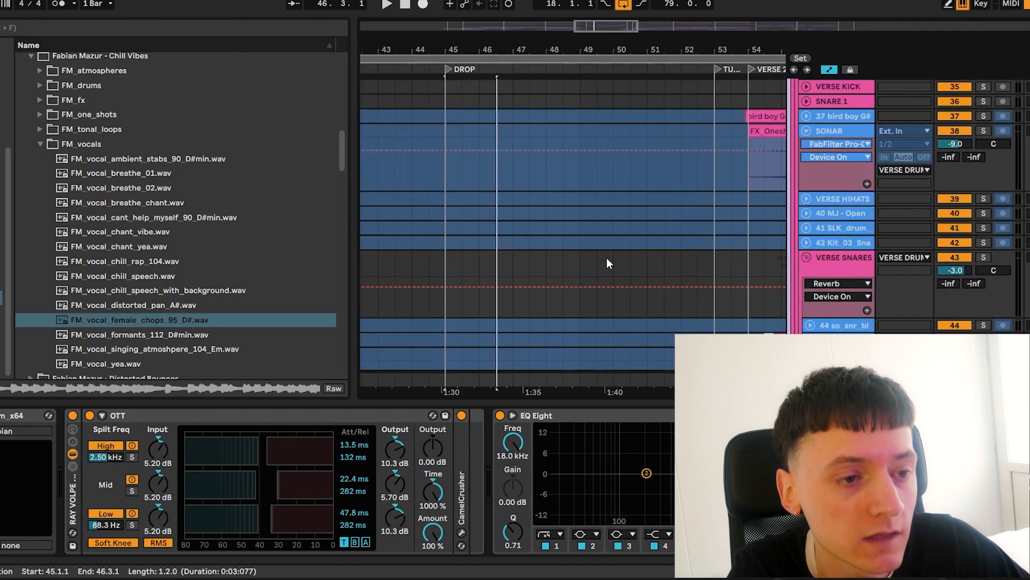
Hide the sample browser and look through the drop's drum tracks from the kicks to the drum loops and fills during playback
scroll(606, 257, "down", 10)
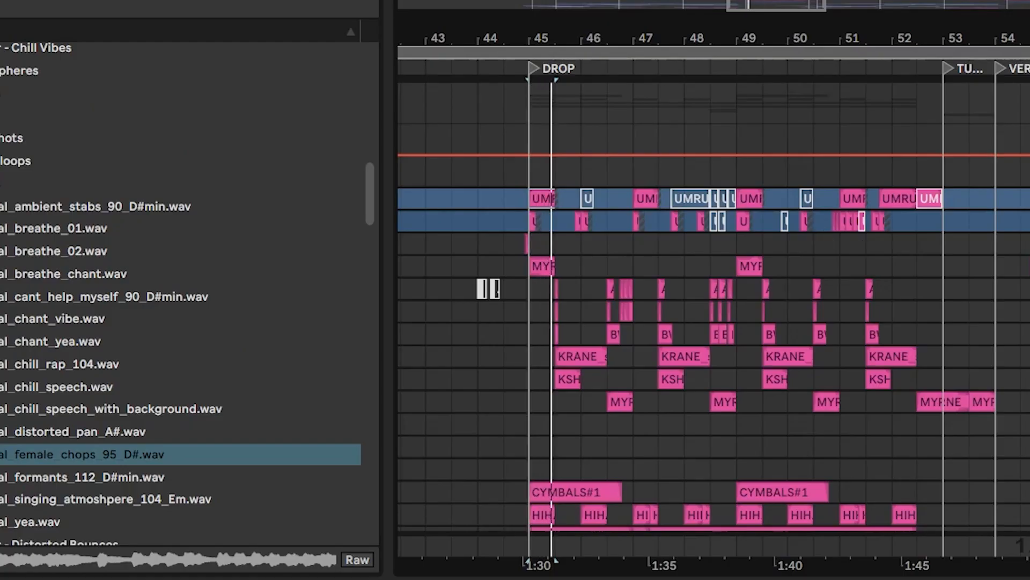
scroll(860, 239, "down", 4)
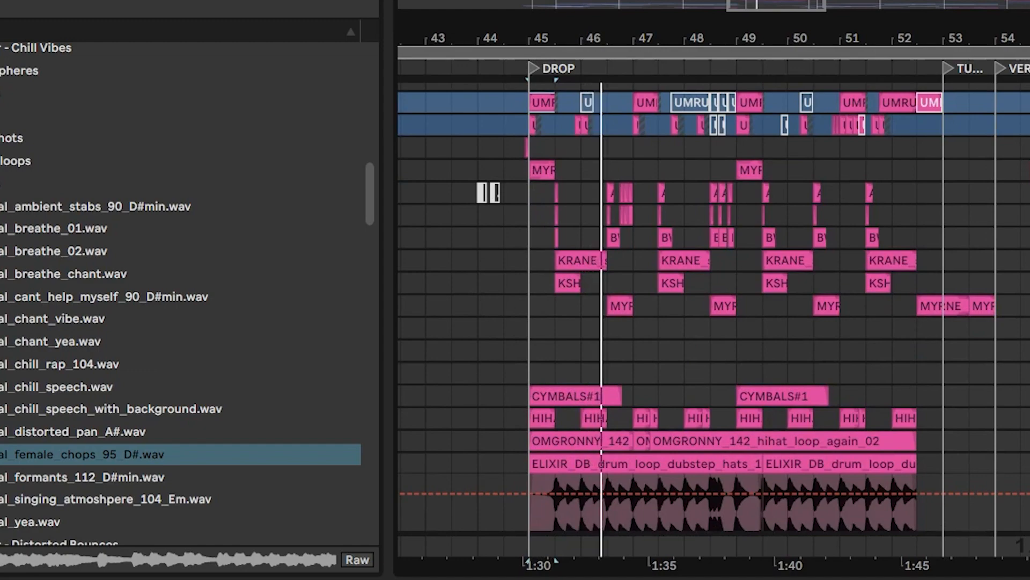
key("ctrl+alt+b")
scroll(138, 230, "left", 10)
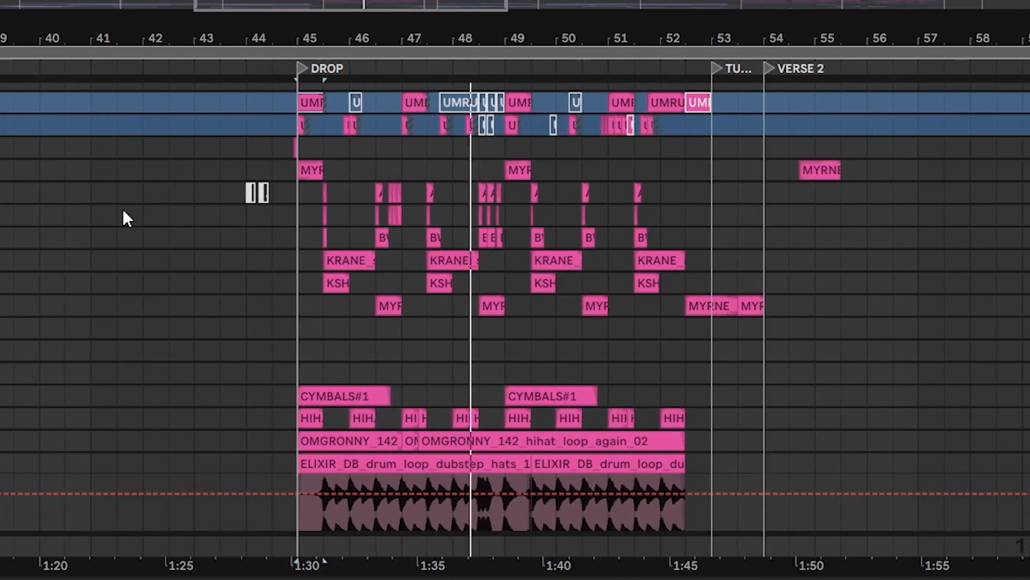
scroll(333, 286, "down", 4)
scroll(333, 287, "down", 1)
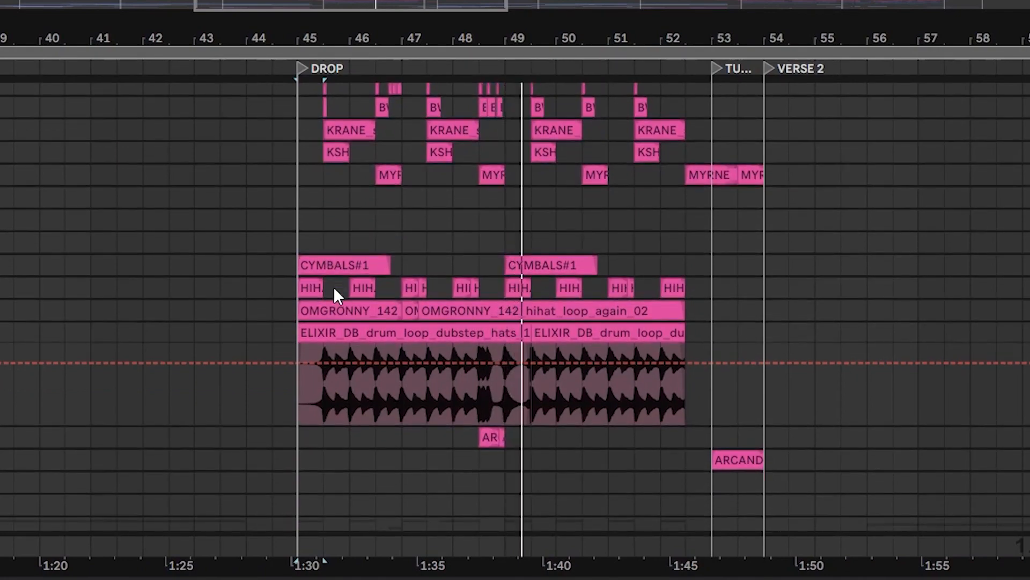
scroll(333, 286, "down", 1)
scroll(333, 286, "down", 5)
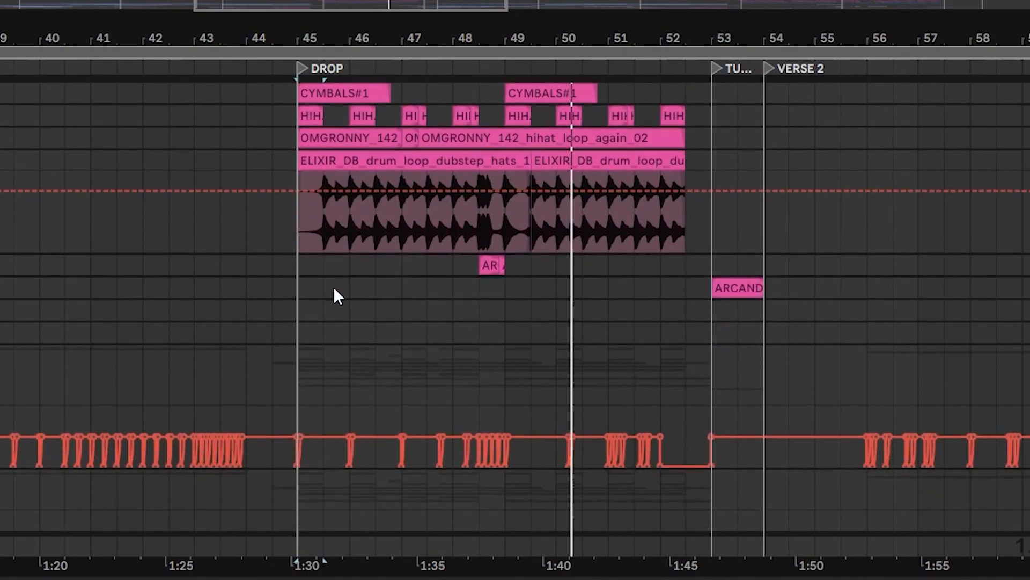
Return to the kick and snare layers, play back the drop's drums and set the playback start to bar 45
scroll(333, 286, "up", 11)
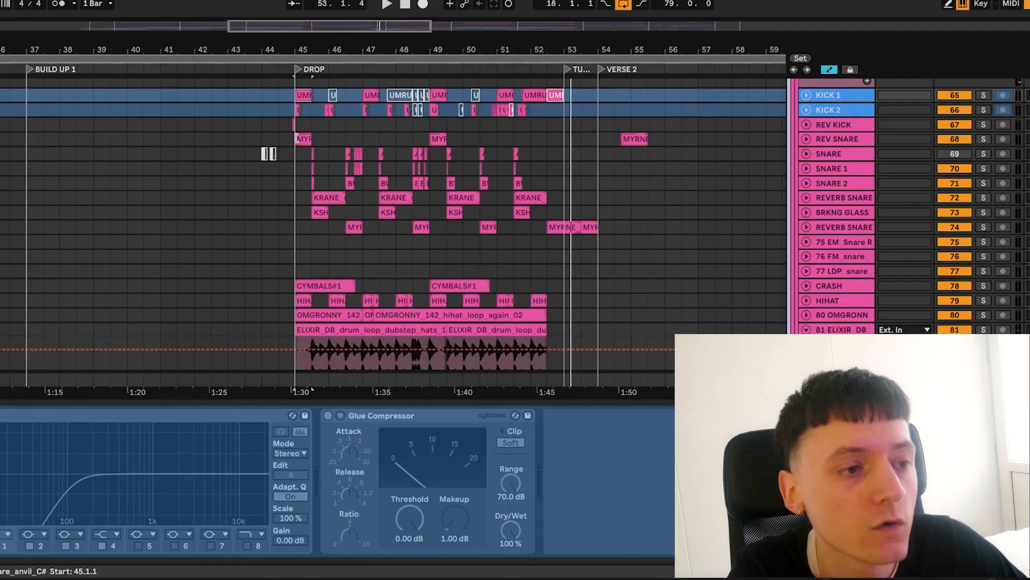
scroll(296, 138, "up", 1)
scroll(295, 138, "down", 1)
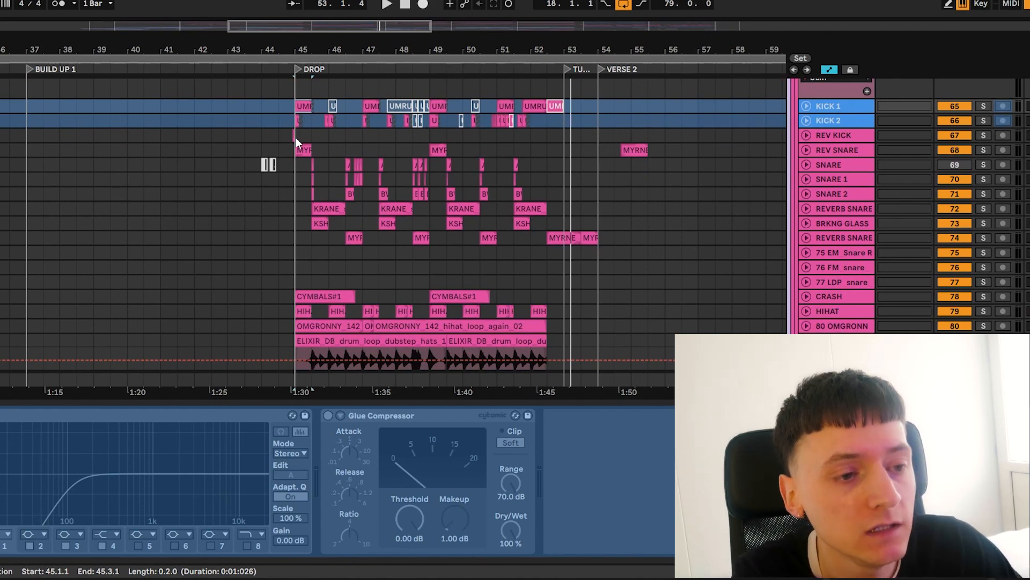
key("space")
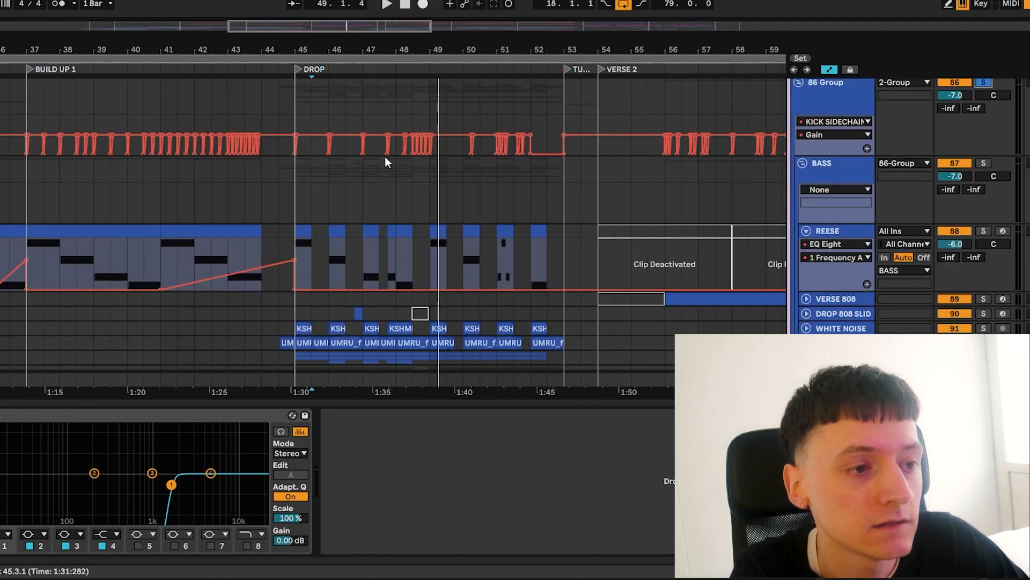
left_click(296, 108)
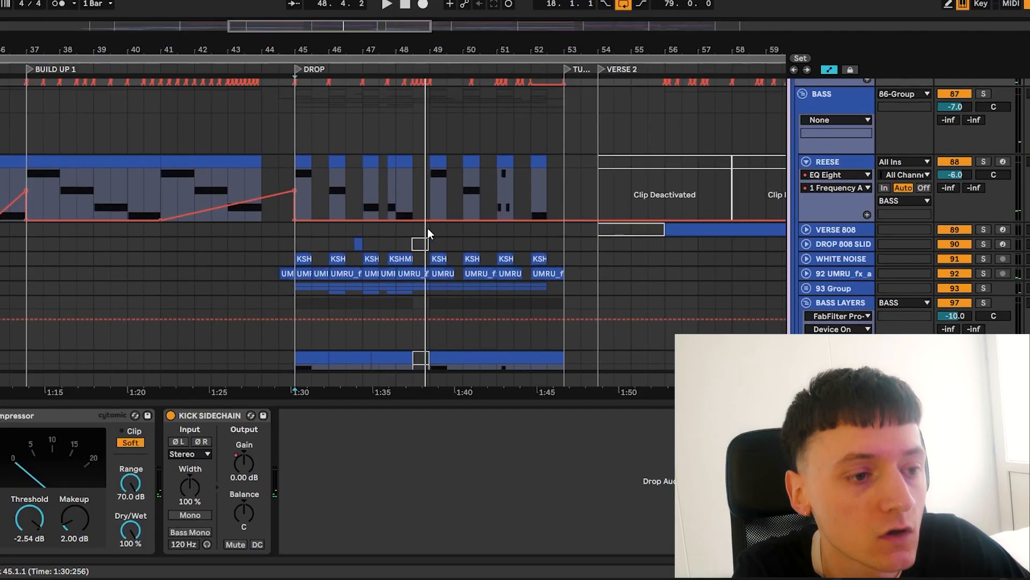
Select the REESE track's first clip in the drop and listen to it in solo
scroll(522, 384, "down", 5)
scroll(428, 228, "up", 3)
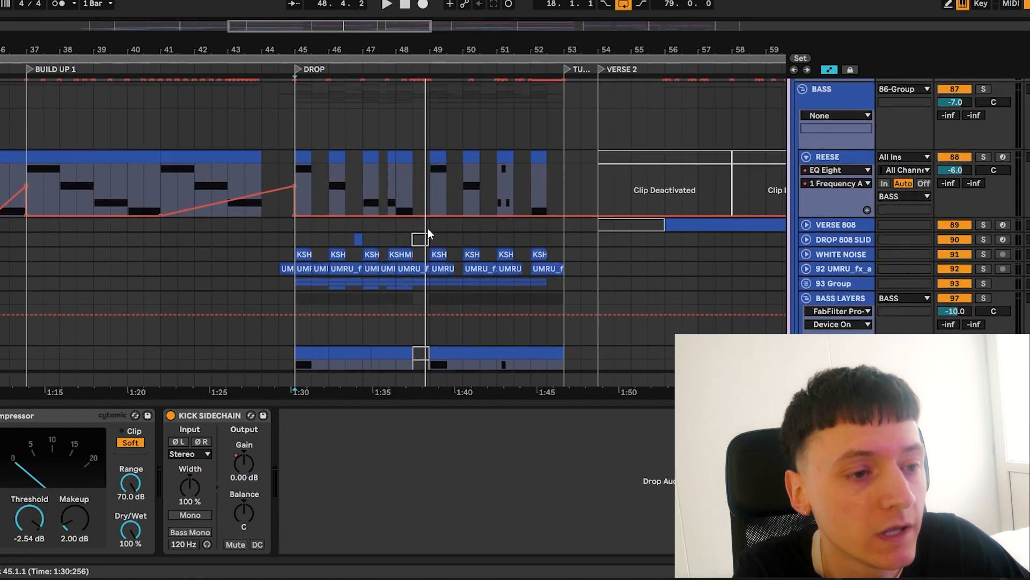
left_click(294, 172)
left_click(299, 163)
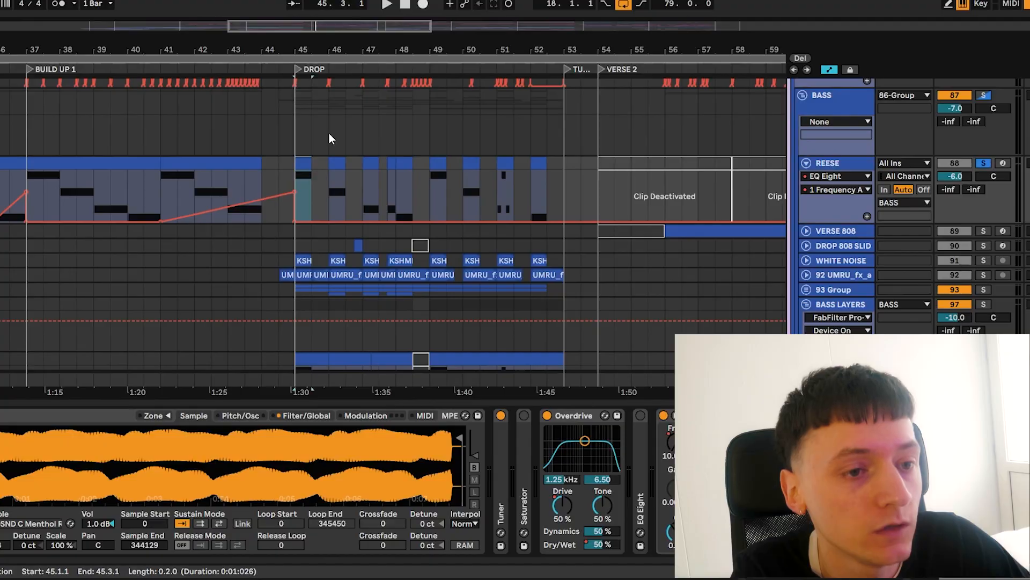
key("space")
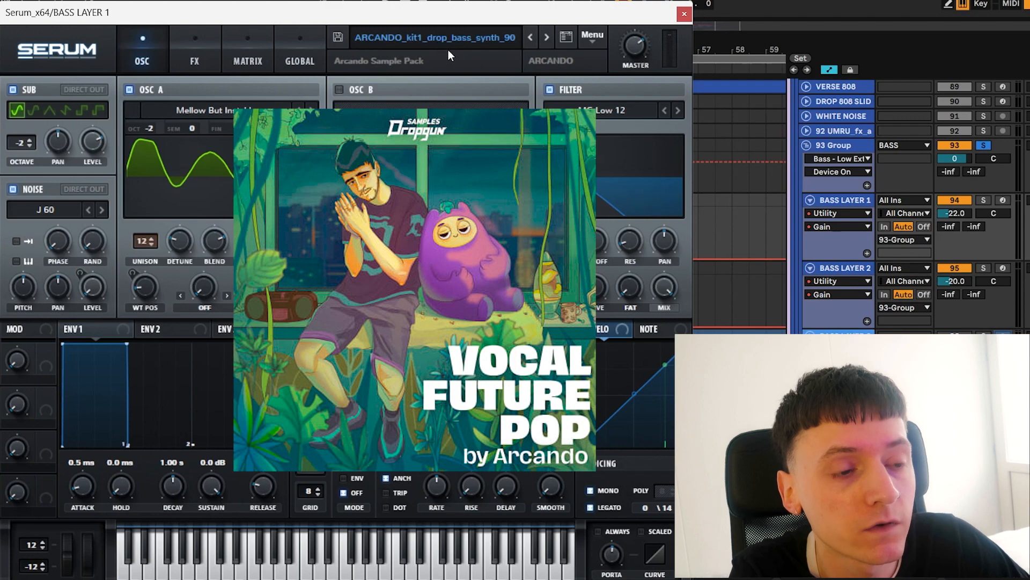
Close the BASS LAYER 1 Serum window and play the bass layers from bar 47
left_click(685, 14)
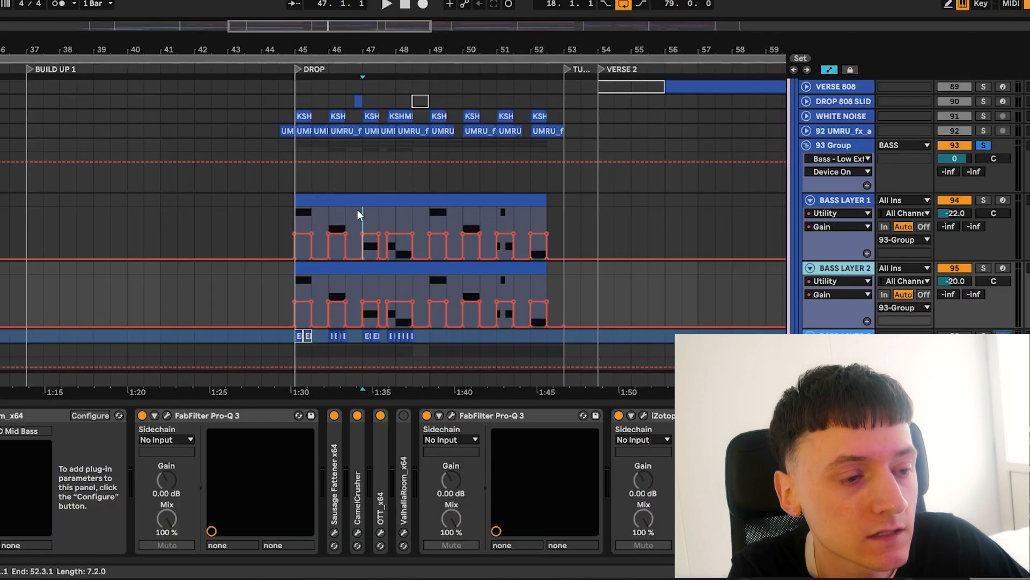
left_click(360, 211)
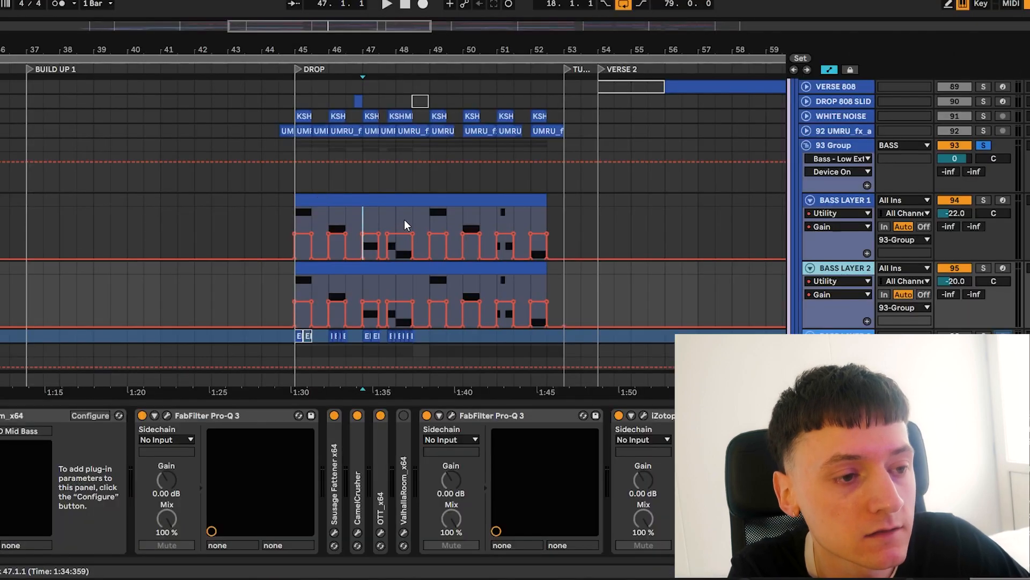
key("space")
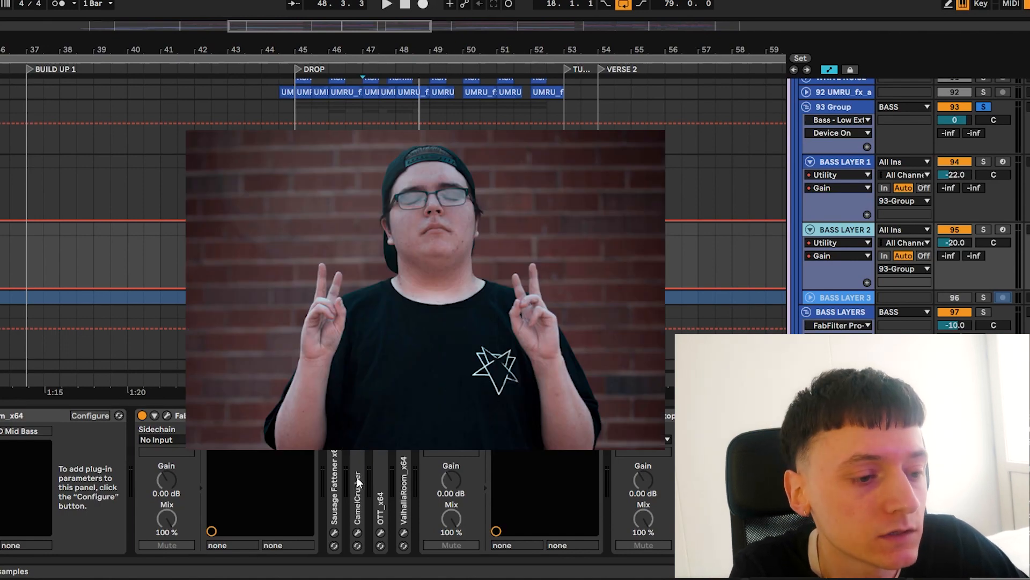
Inspect the CamelCrusher, OTT and second FabFilter Pro-Q 3 devices on BASS LAYER 2, closing the equalizer window again
double_click(357, 478)
double_click(409, 414)
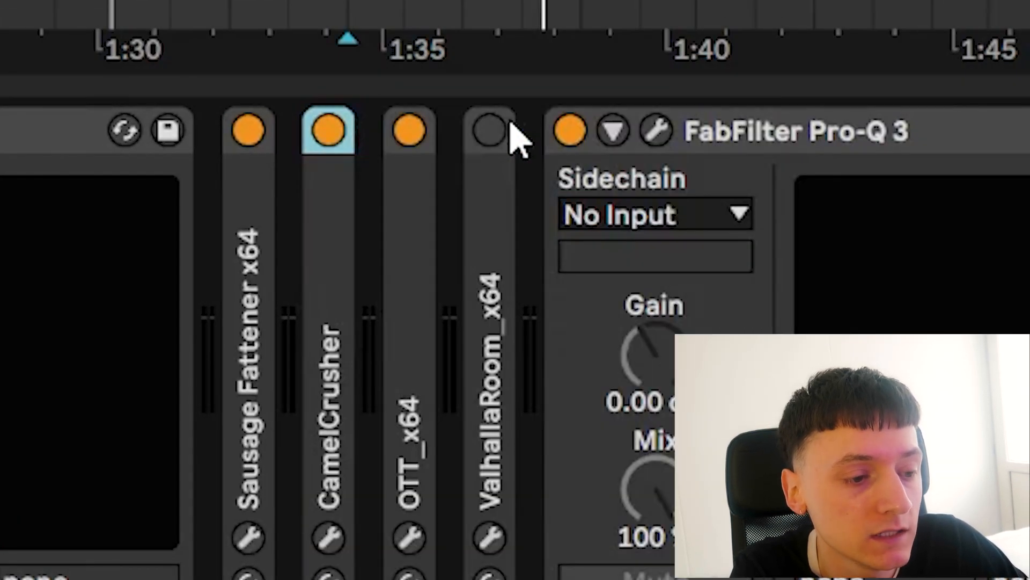
double_click(403, 326)
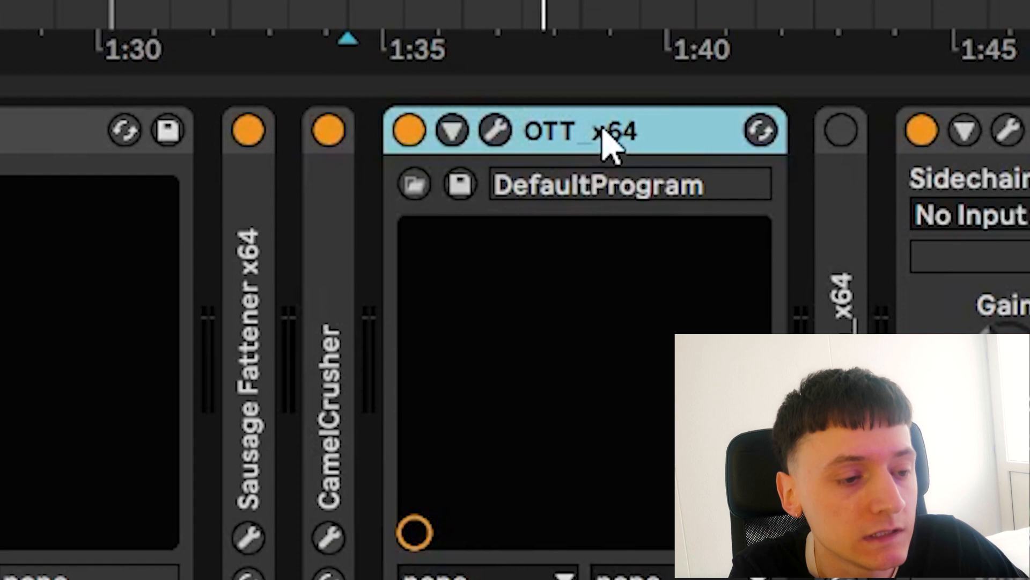
double_click(602, 128)
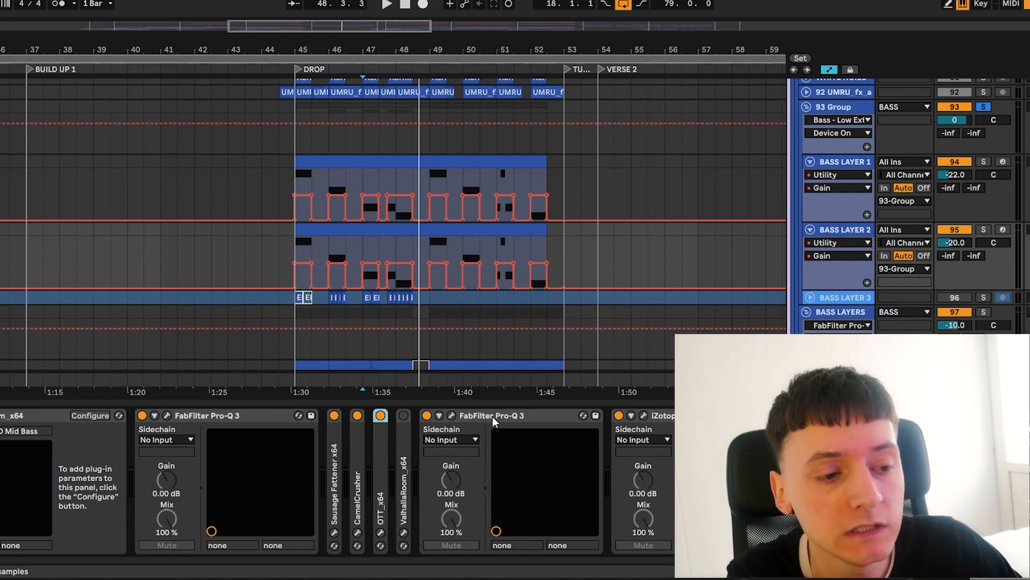
left_click(452, 415)
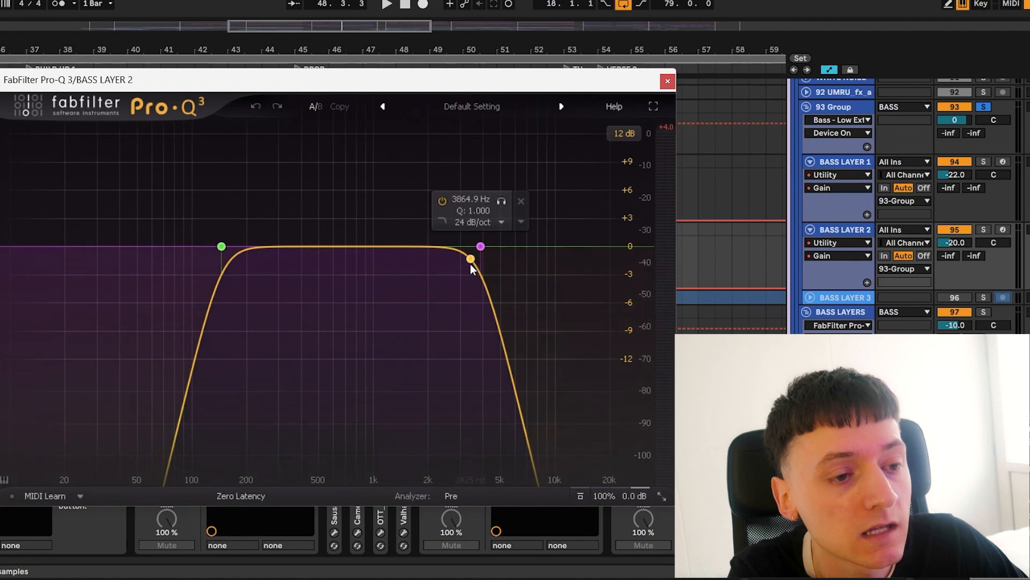
left_click(673, 79)
Solo the BASS LAYERS group, show the WN FRRRRR track's devices and set the playback start to bar 48
scroll(540, 259, "down", 3)
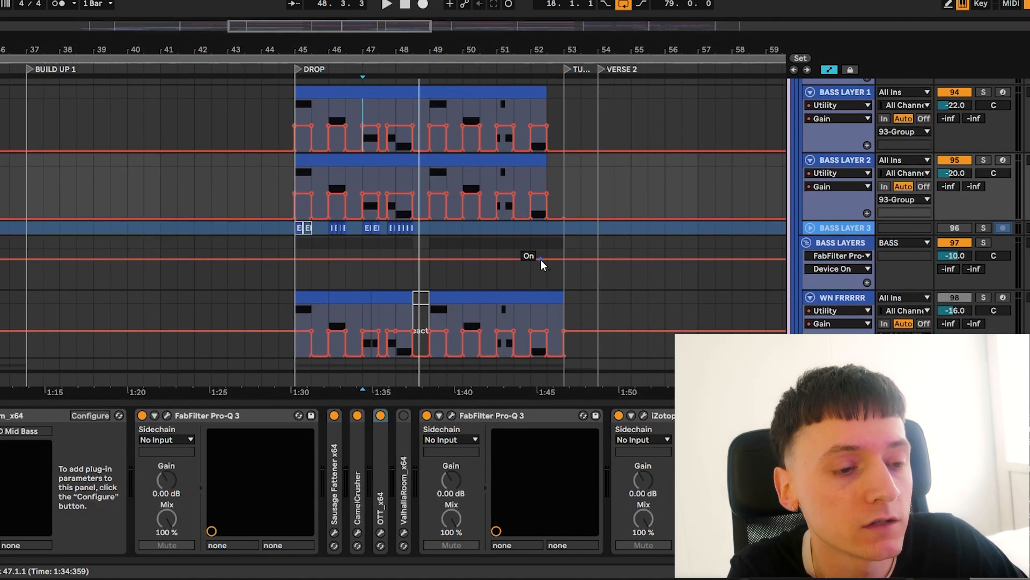
left_click(981, 150)
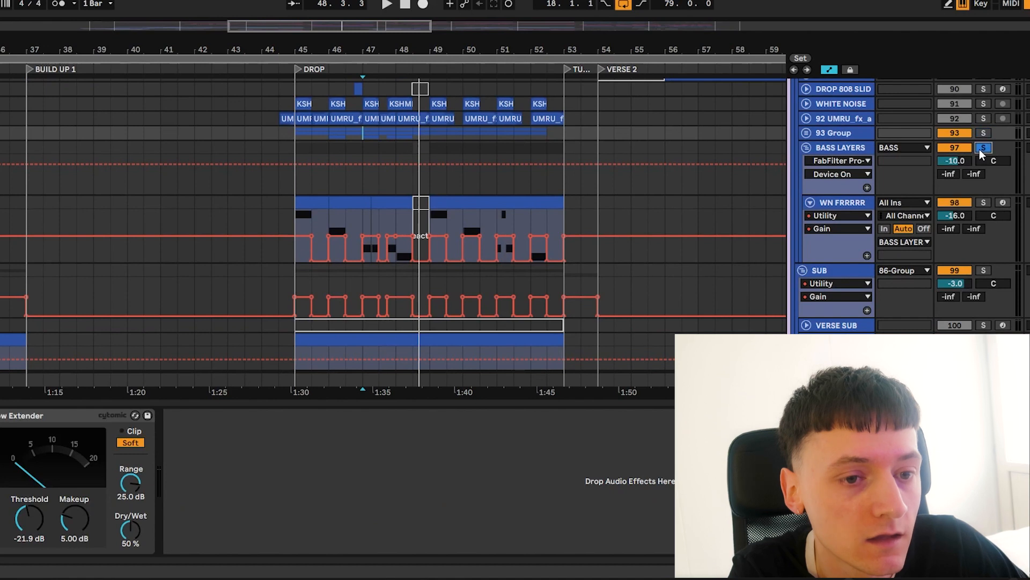
left_click(857, 214)
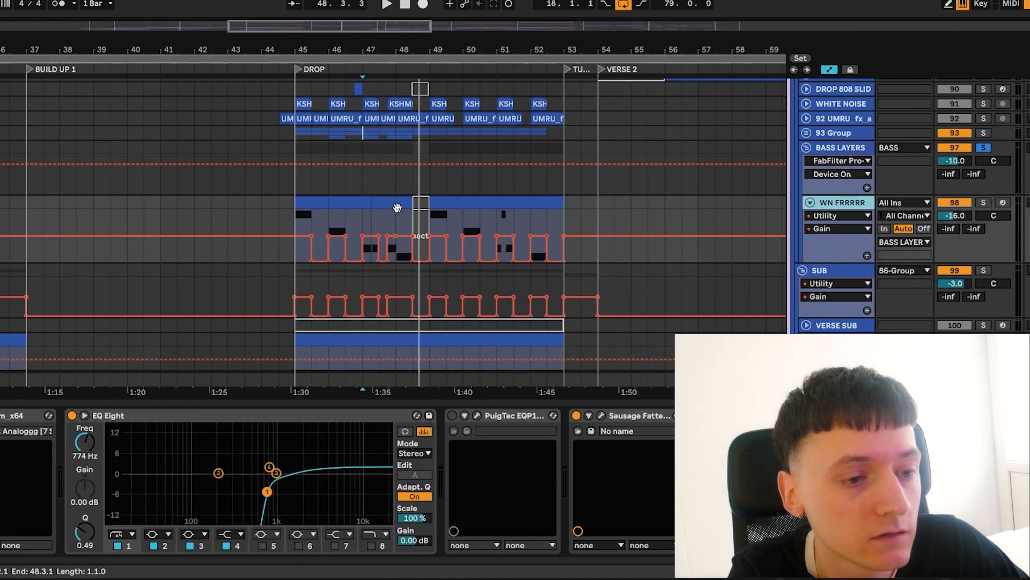
scroll(397, 208, "down", 2)
scroll(398, 203, "up", 2)
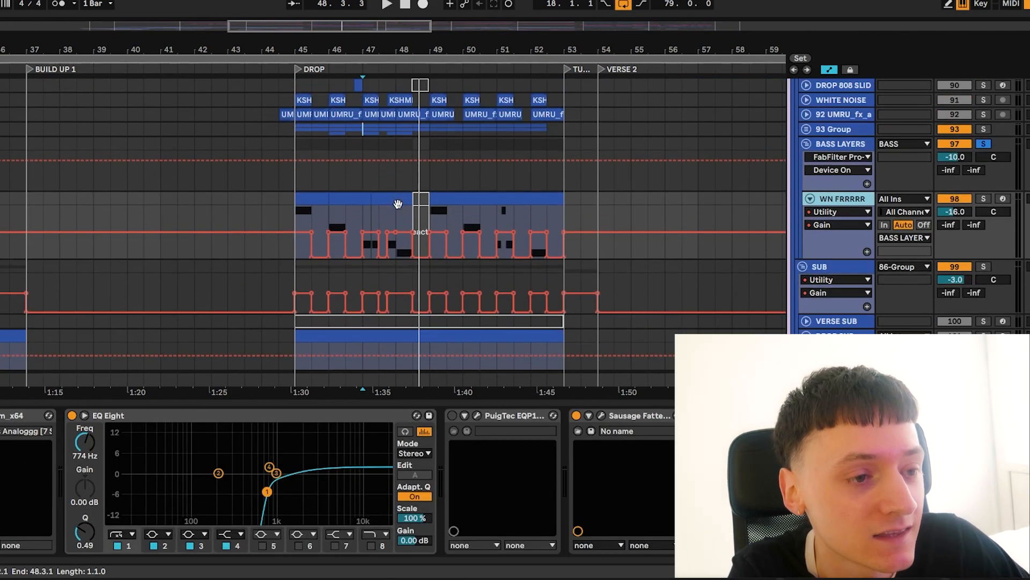
left_click(398, 213)
Show the device chain of the DROP SUB track
scroll(524, 217, "down", 6)
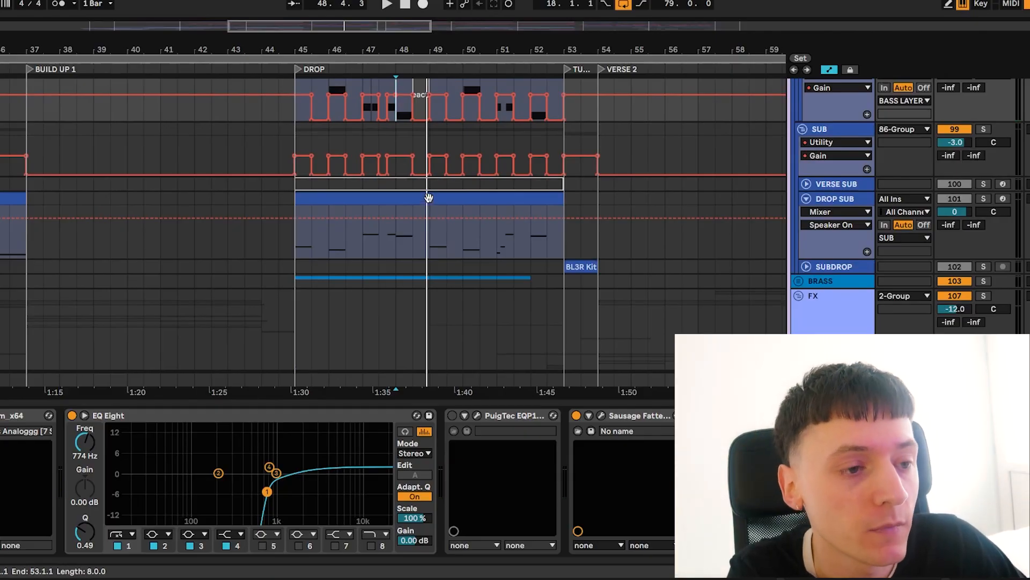
left_click(841, 198)
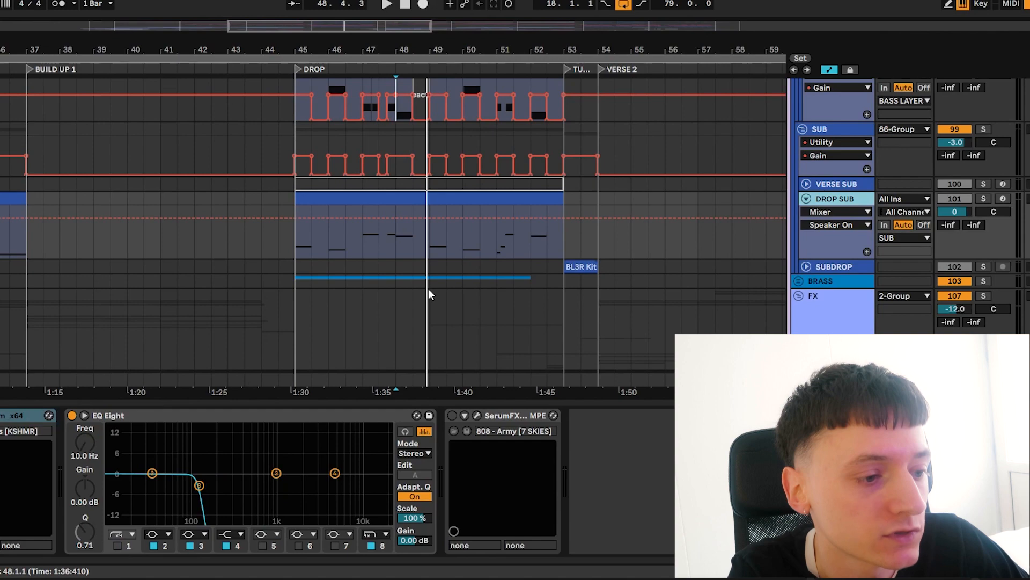
scroll(429, 177, "up", 10)
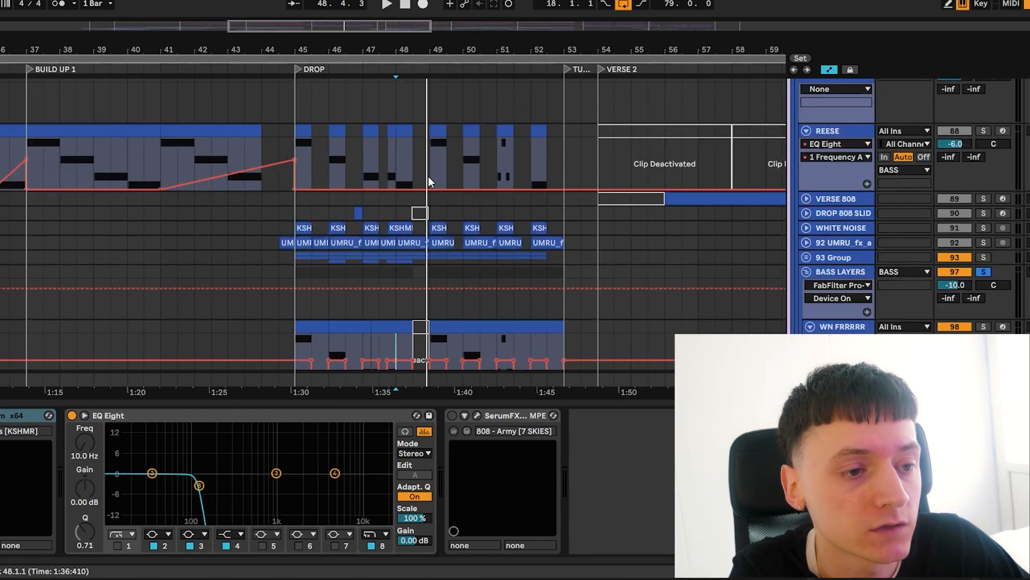
Examine the Verse 2 and Verse 2.1 sections, from the keys loop tracks down through the drum and bass groups
scroll(428, 176, "right", 5)
scroll(429, 176, "up", 15)
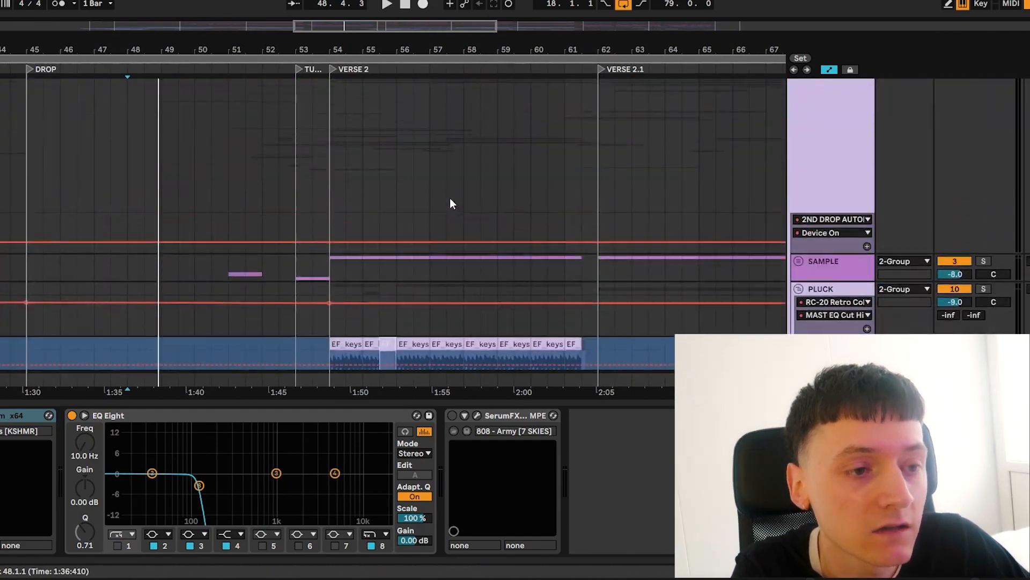
scroll(450, 197, "down", 5)
scroll(450, 198, "up", 2)
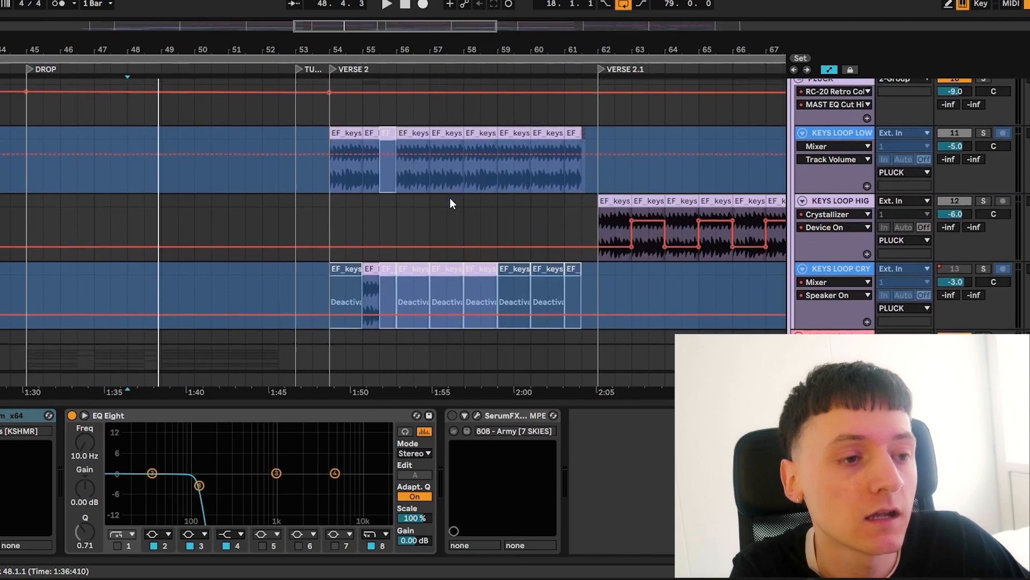
scroll(450, 199, "down", 8)
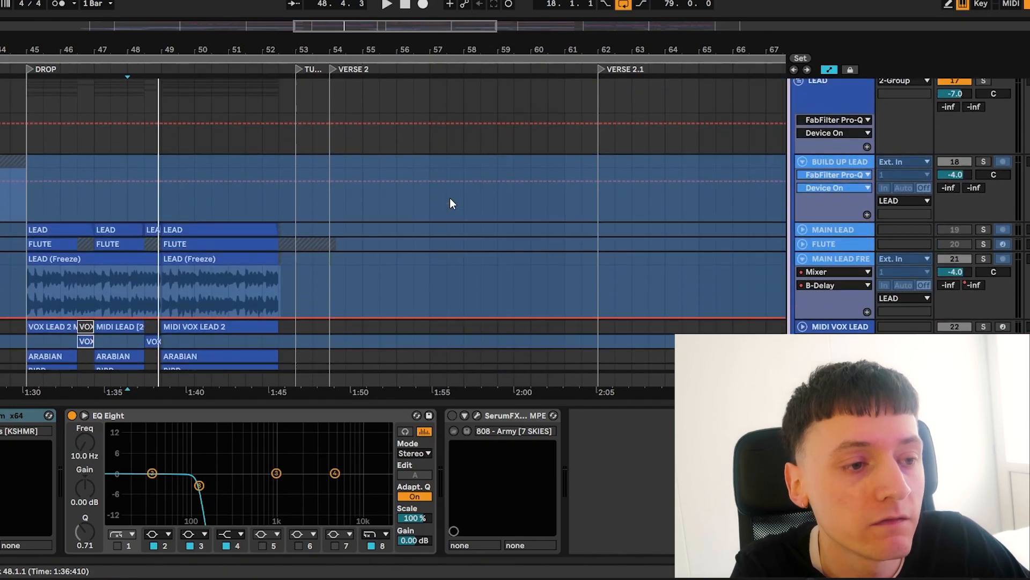
scroll(450, 197, "down", 20)
scroll(481, 215, "down", 10)
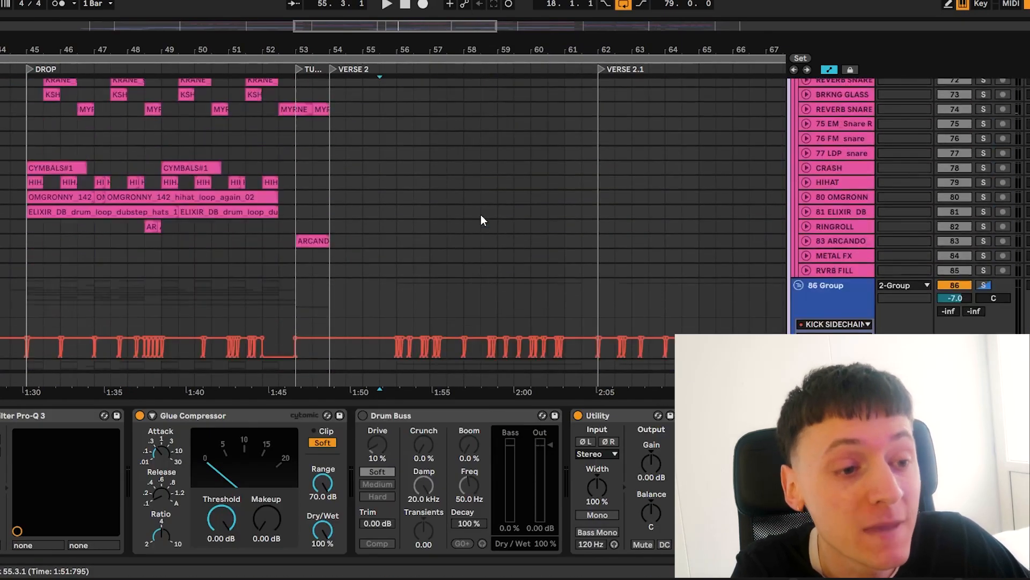
scroll(481, 215, "down", 20)
Zoom out the timeline and look over the guide vocals and FX tracks from Verse 2 to Drop 2
left_click_drag(403, 46, 403, 16)
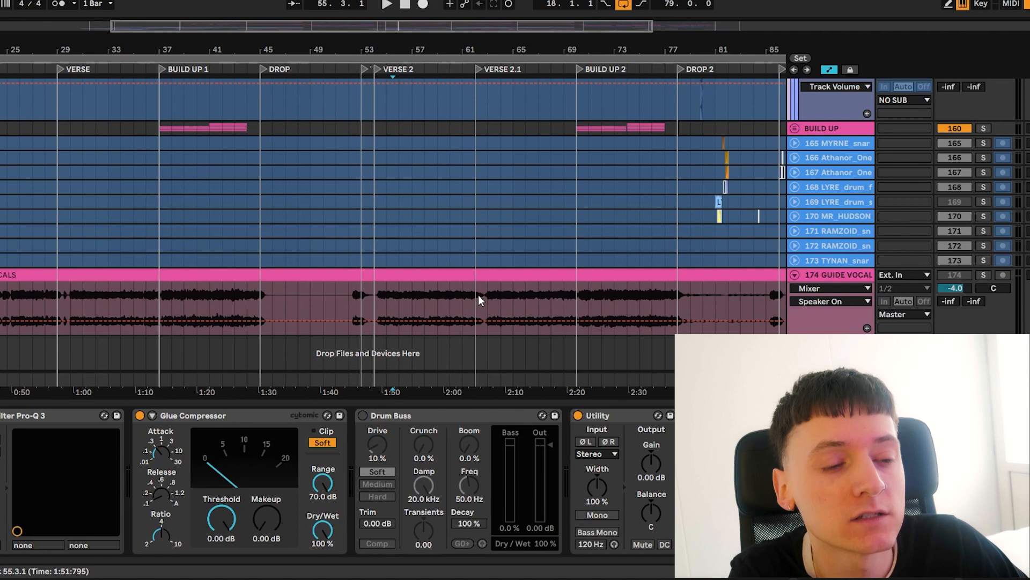
scroll(478, 294, "left", 4)
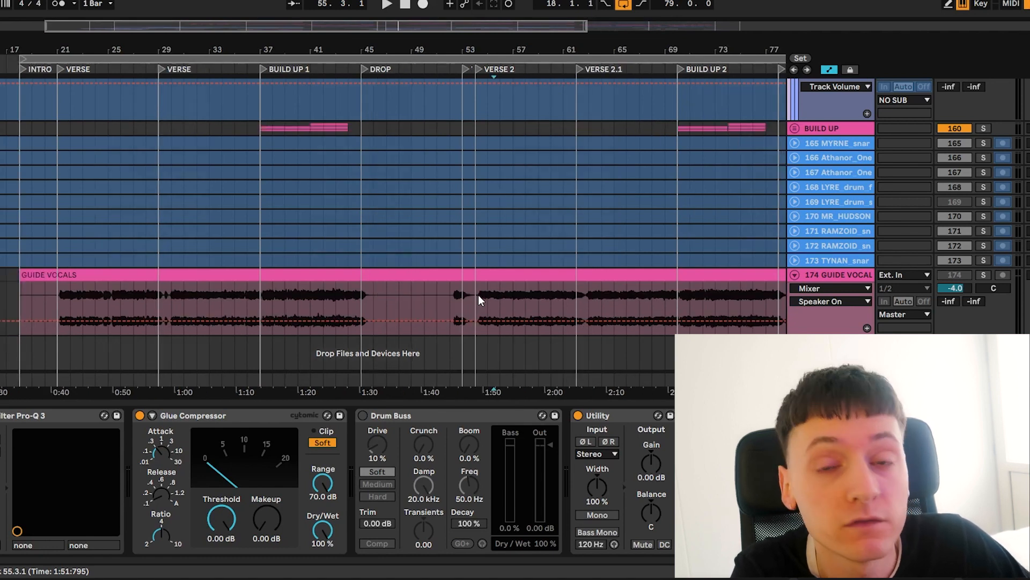
scroll(478, 295, "right", 3)
left_click(537, 293)
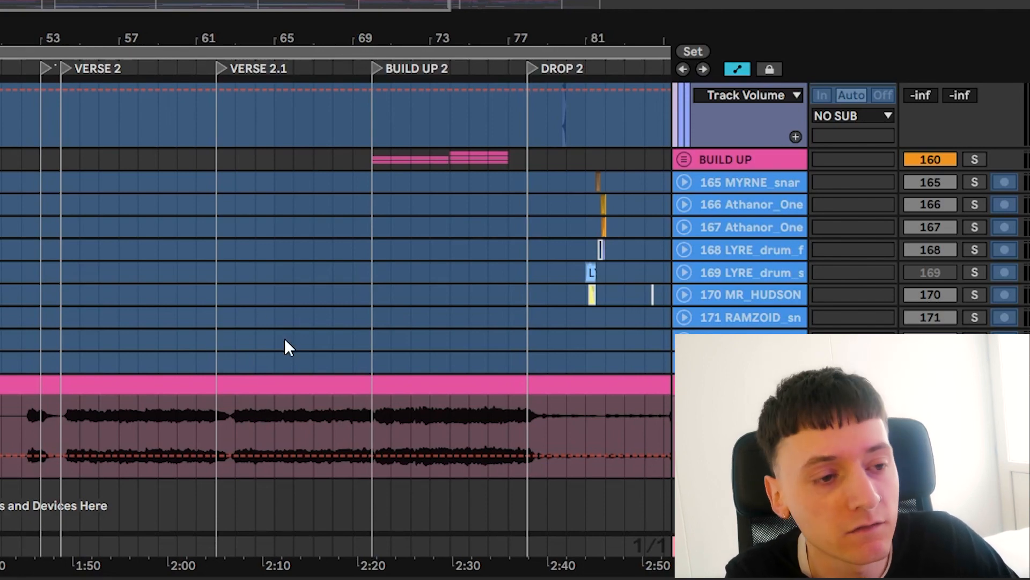
scroll(285, 341, "up", 10)
scroll(286, 344, "up", 20)
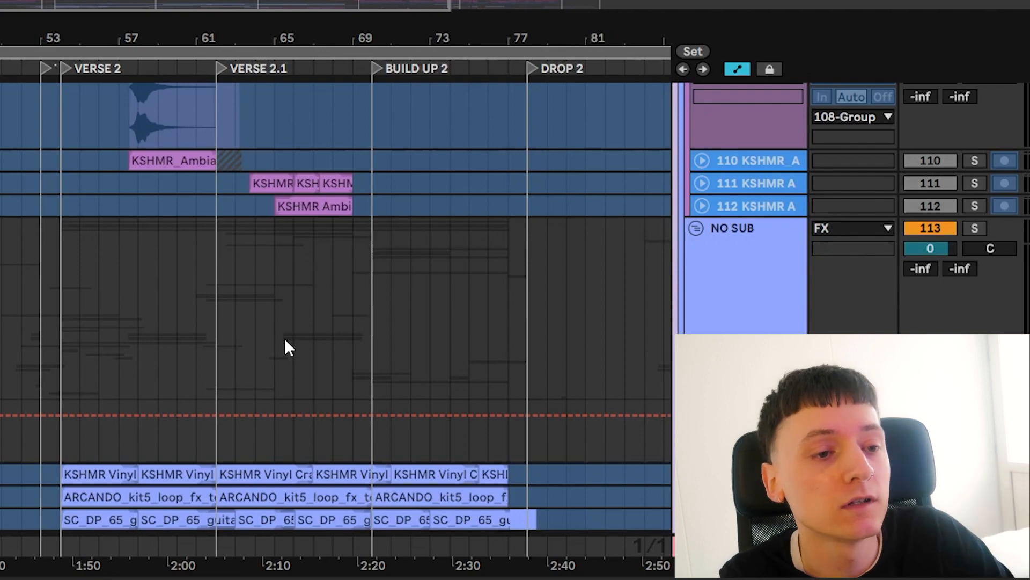
Solo the VERSE DRUMS group and play it from bar 56 in Verse 2
scroll(286, 342, "up", 20)
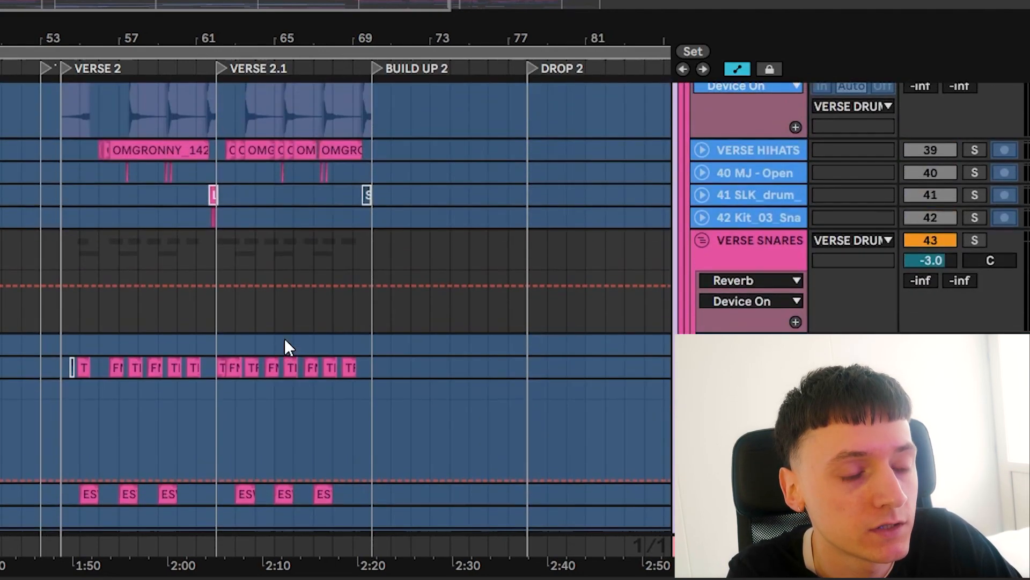
scroll(286, 343, "up", 5)
left_click(978, 89)
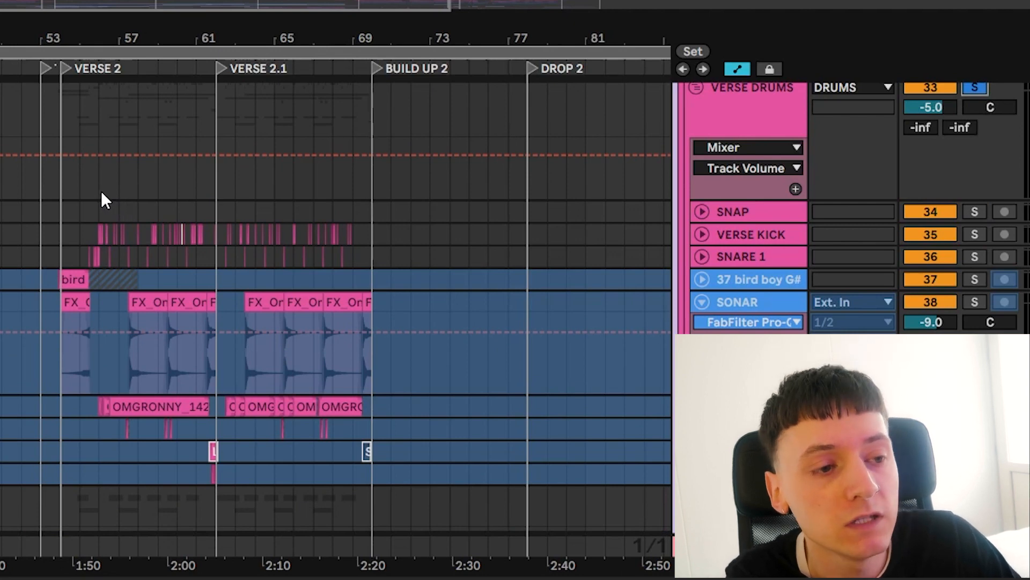
left_click(98, 191)
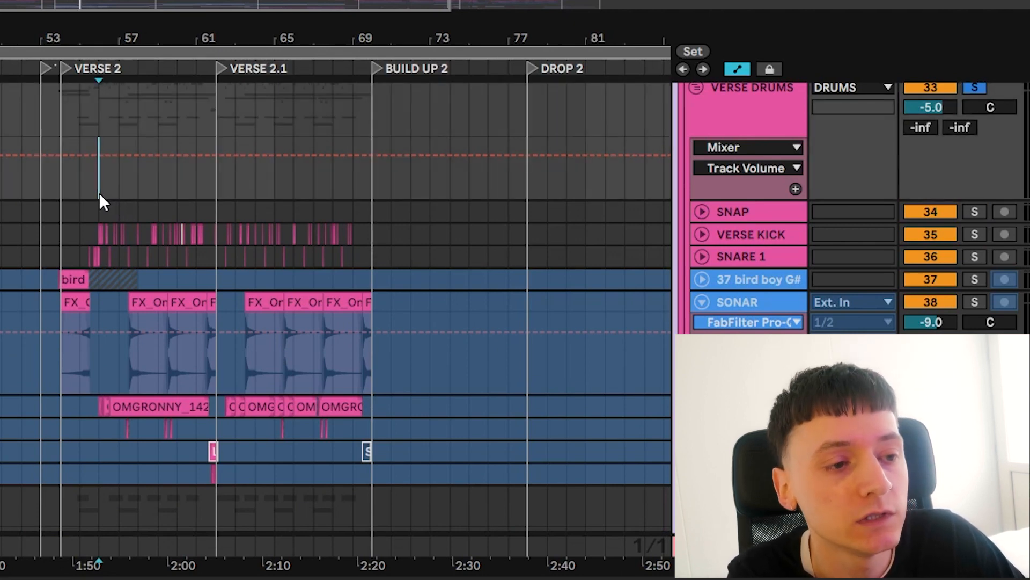
key("space")
scroll(103, 192, "down", 1)
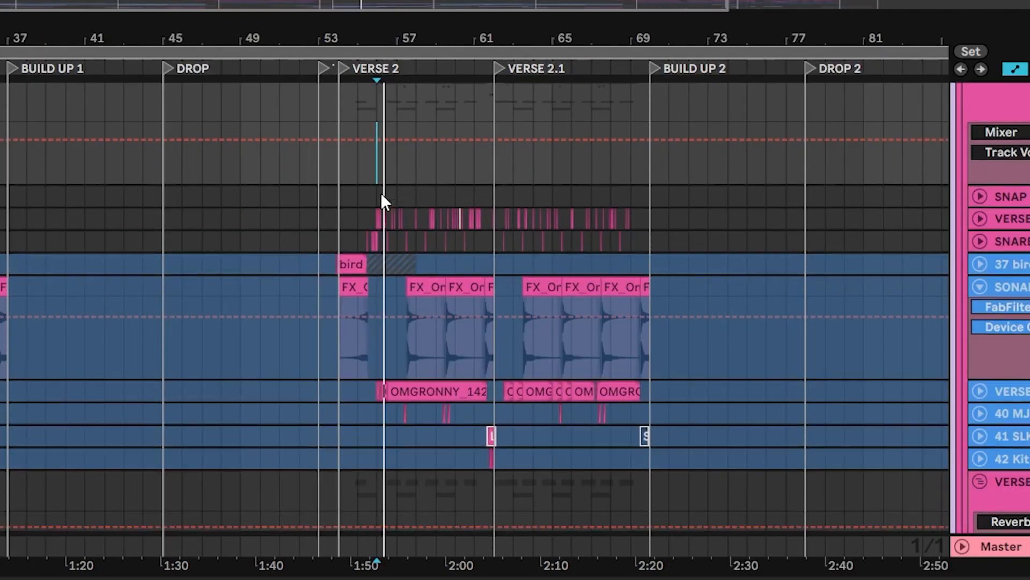
scroll(381, 193, "down", 3)
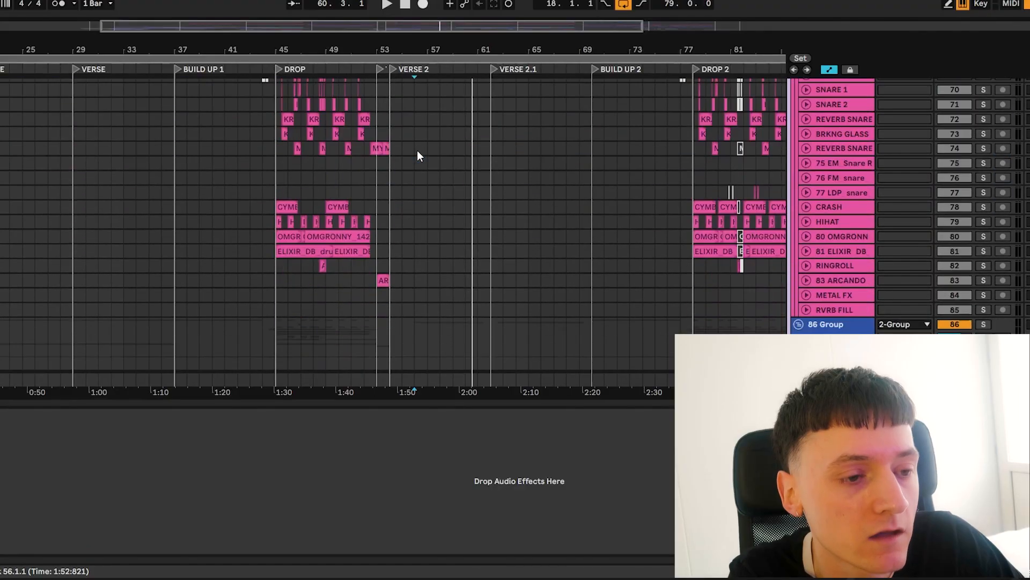
Set the playback start to bar 70 at Build Up 2 and bring the keys loop tracks into close view
scroll(418, 153, "down", 8)
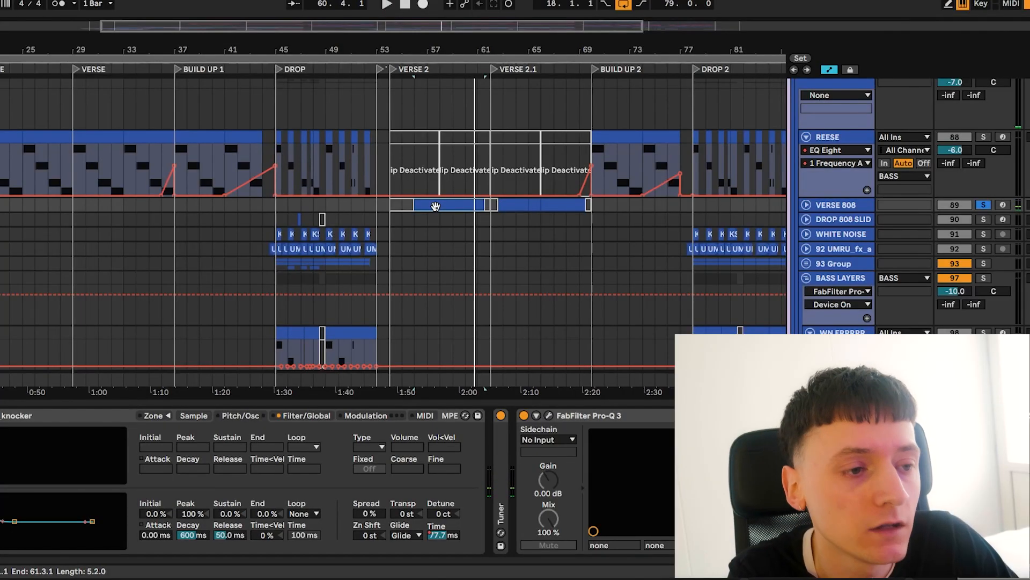
scroll(436, 208, "up", 15)
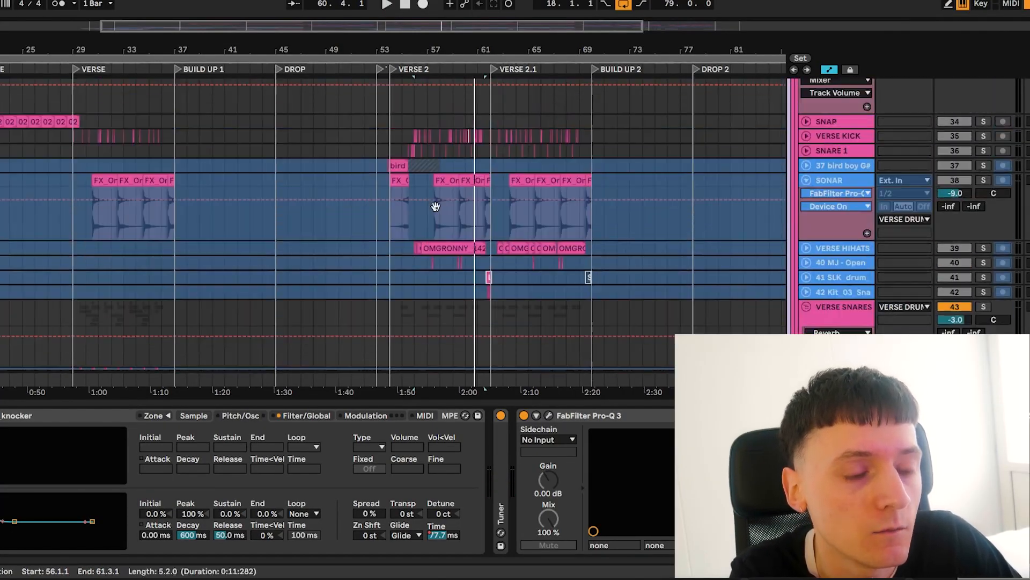
scroll(436, 207, "down", 1)
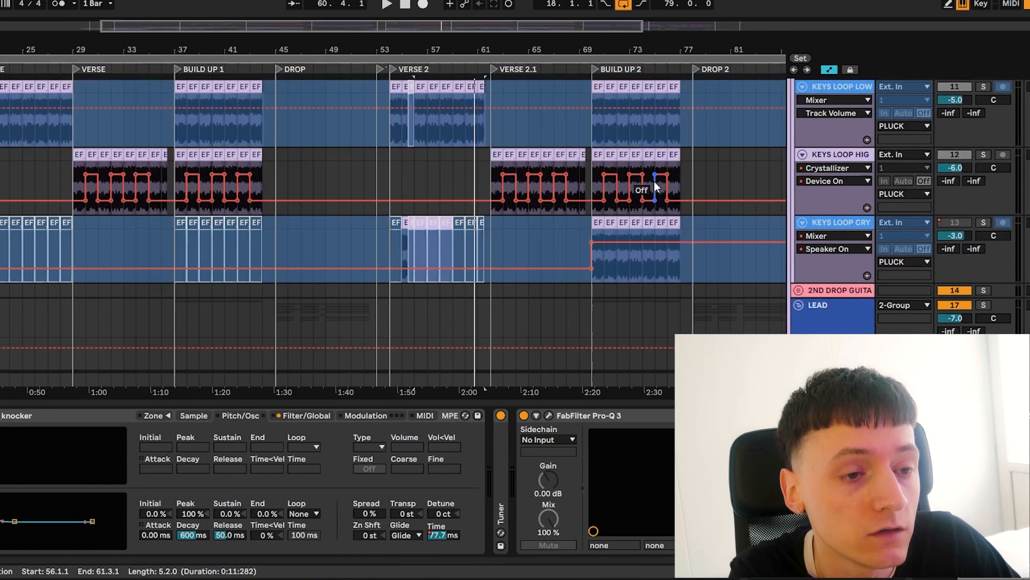
left_click(597, 133)
scroll(597, 133, "down", 2)
mouse_move(616, 51)
left_mouse_down()
mouse_move(617, 75)
mouse_move(571, 100)
mouse_move(543, 77)
left_mouse_up()
scroll(610, 238, "right", 2)
scroll(610, 239, "up", 5)
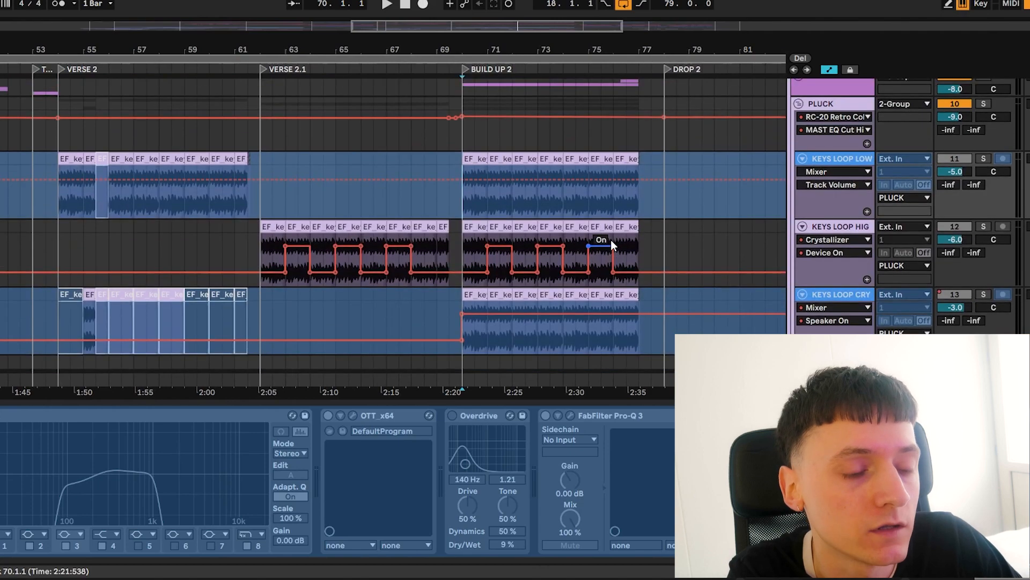
Select the first KEYS LOOP CRY clip of Build Up 2 and unfreeze its track
scroll(611, 239, "down", 4)
left_click(479, 249)
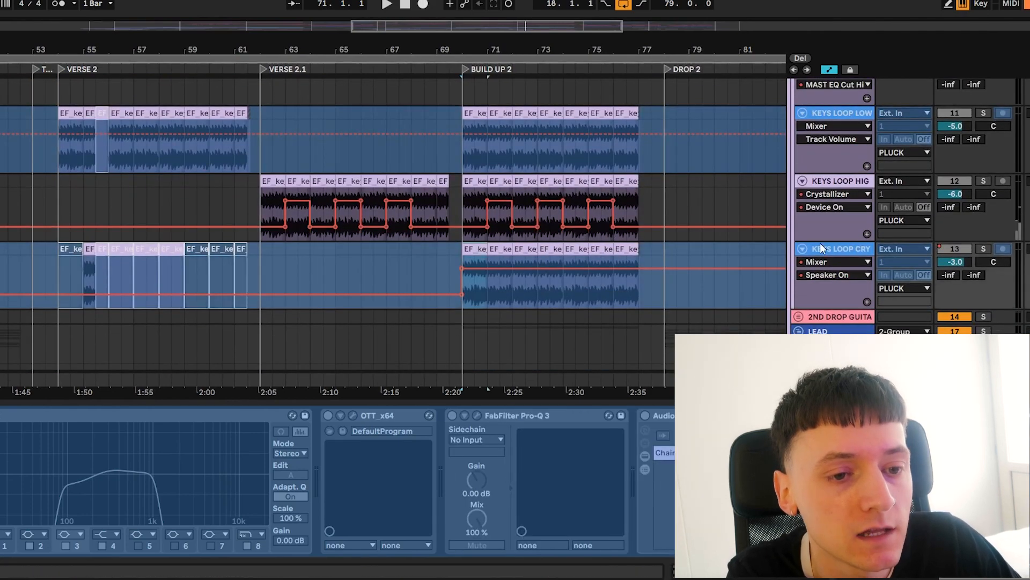
right_click(825, 249)
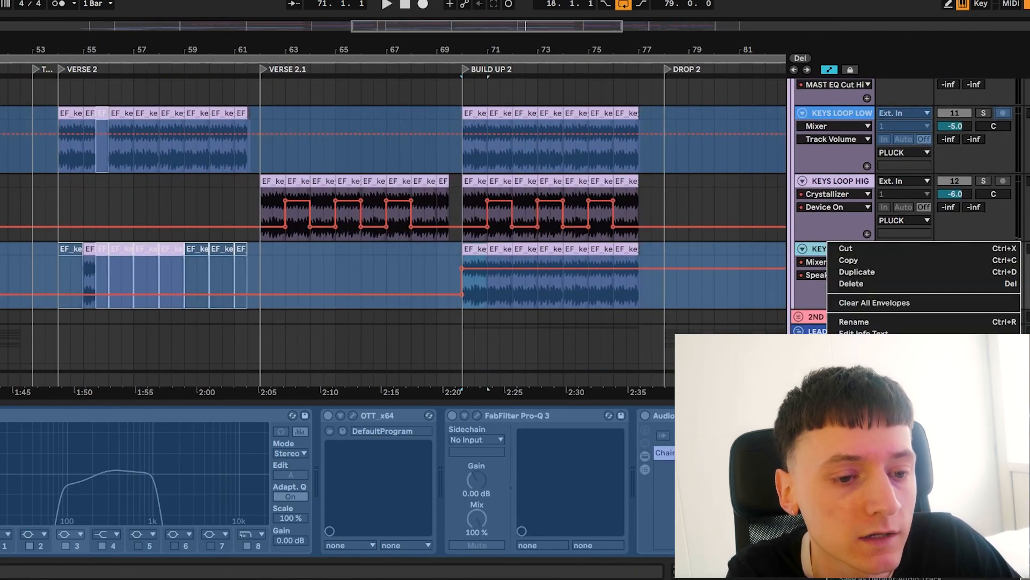
left_click(885, 394)
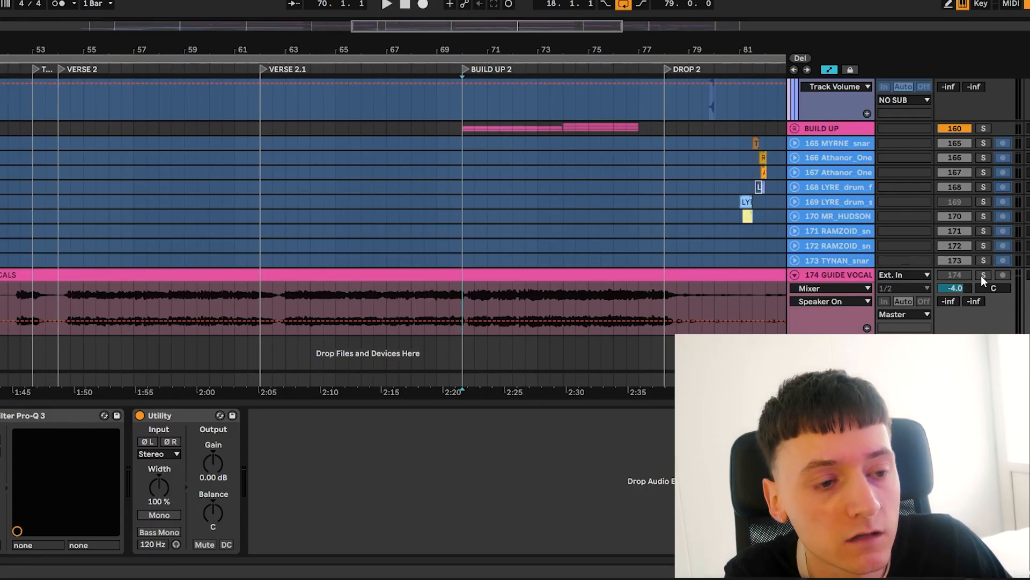
Solo the GUIDE VOCALS track and play it from bar 70 through Build Up 2
left_click(983, 275)
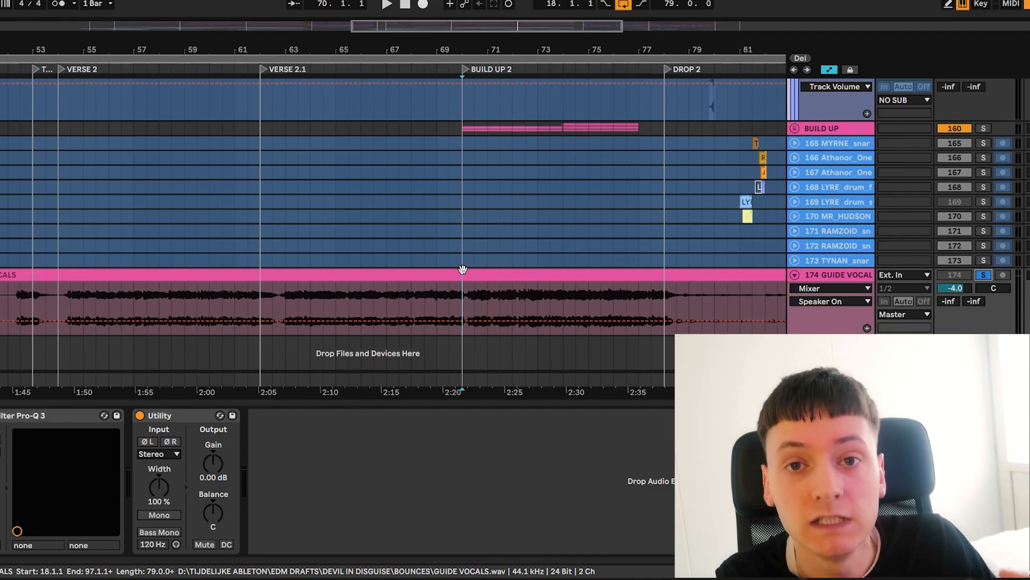
key("space")
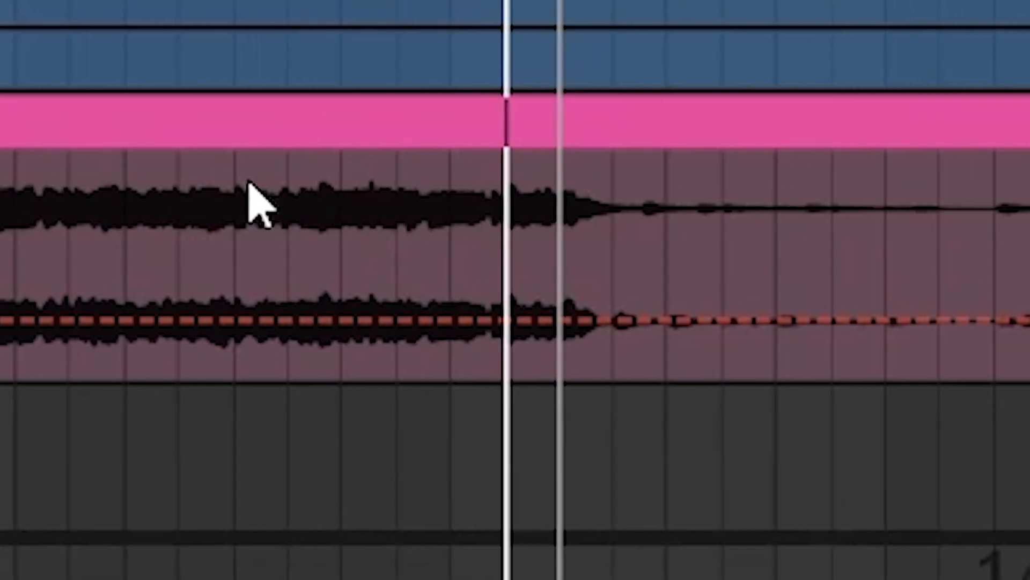
scroll(600, 170, "down", 6)
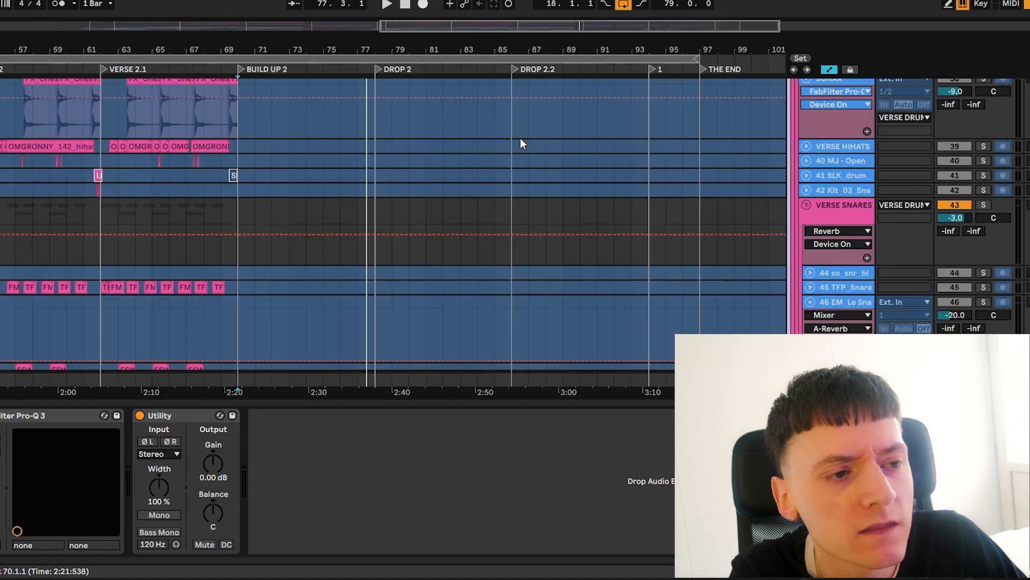
Solo the drum fill tracks starting at track 165 and play them from bar 81 and from the start of Drop 2.2
scroll(520, 137, "down", 2)
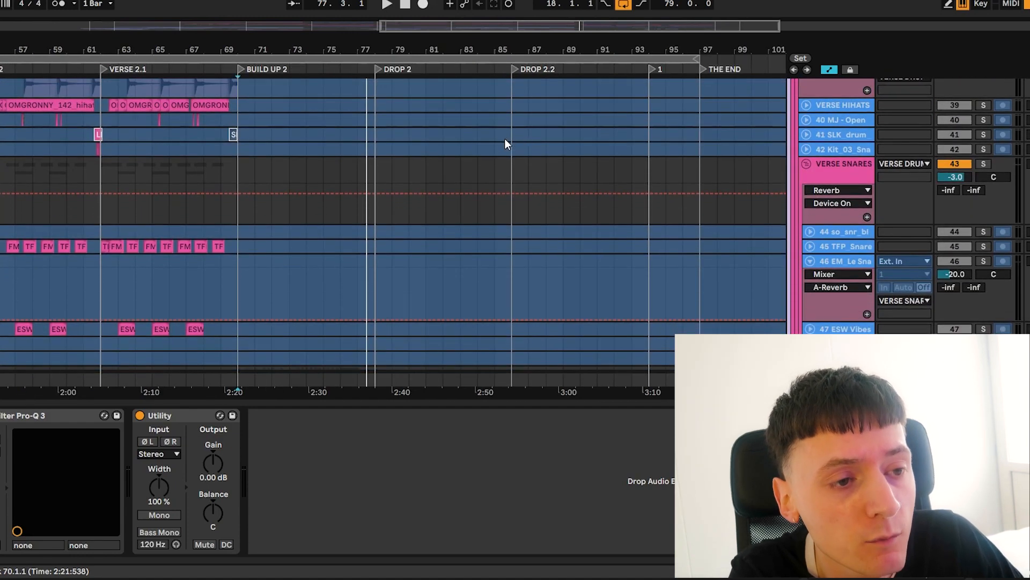
scroll(602, 143, "down", 10)
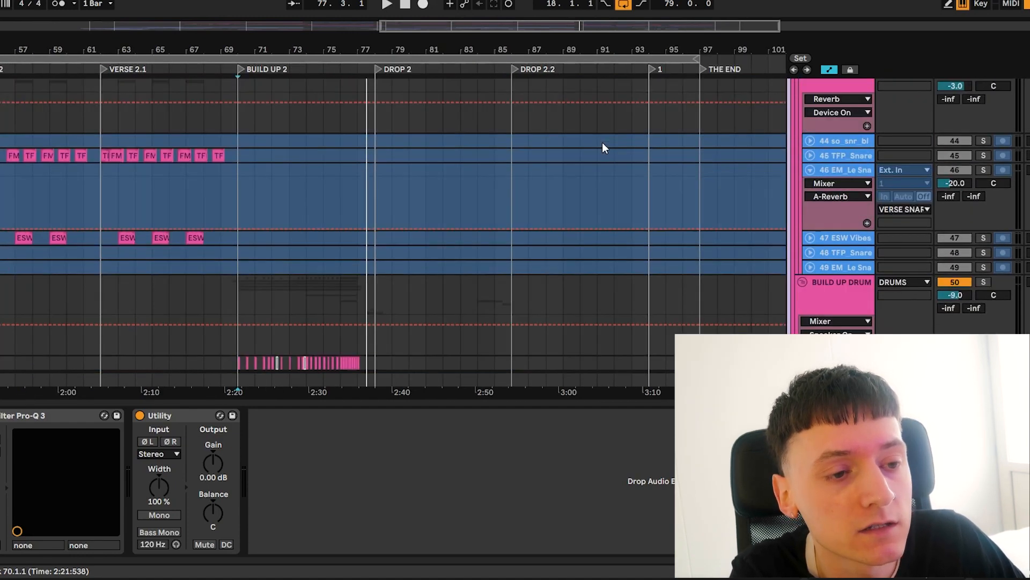
scroll(602, 143, "down", 15)
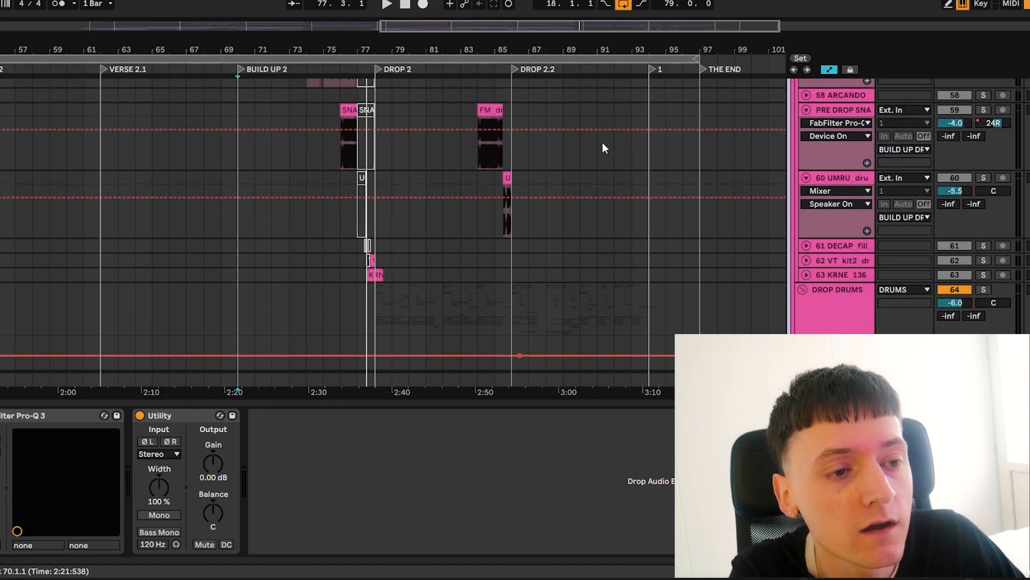
left_click_drag(415, 50, 415, 84)
left_click(442, 189)
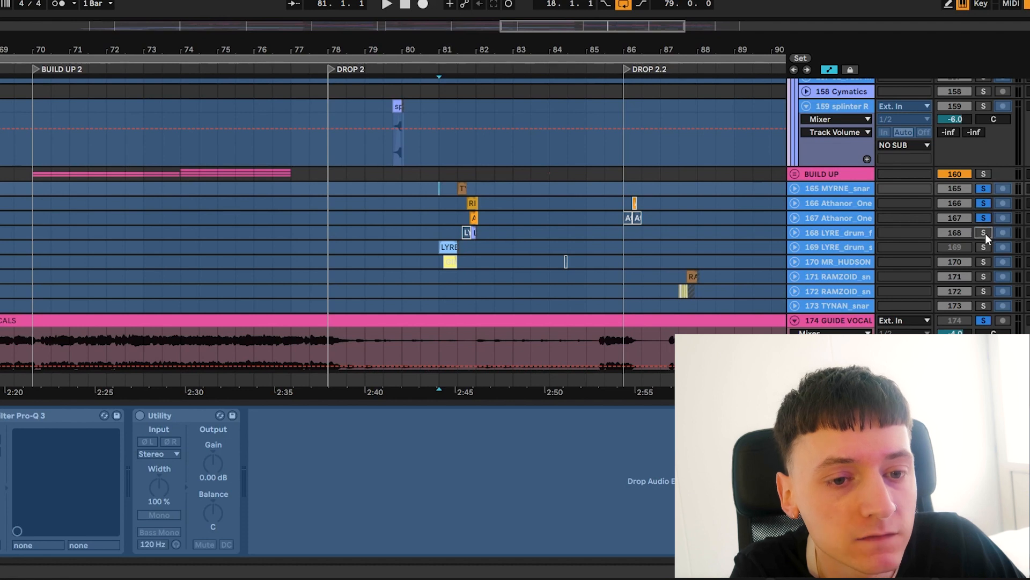
left_click(983, 262)
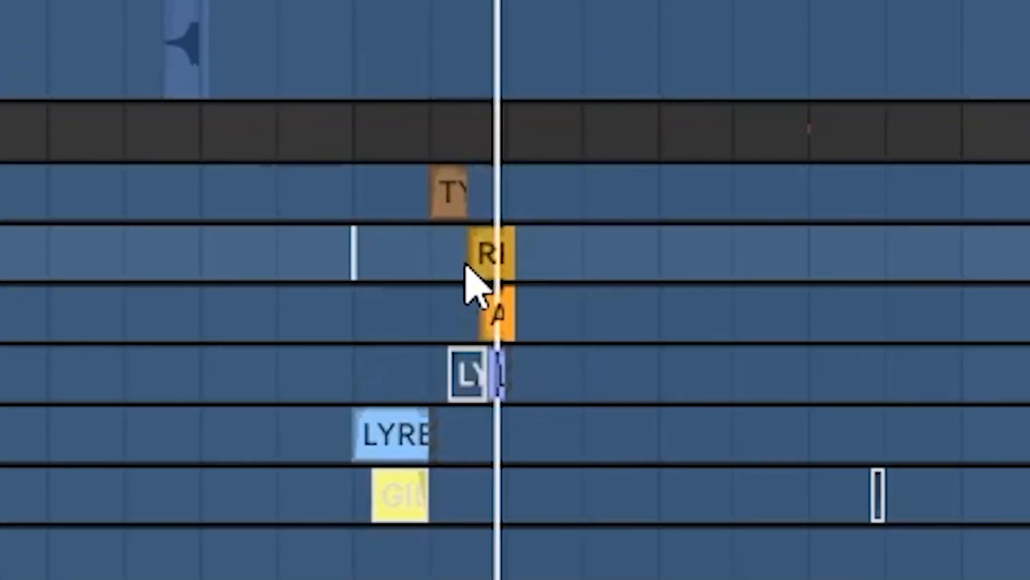
left_click(680, 277)
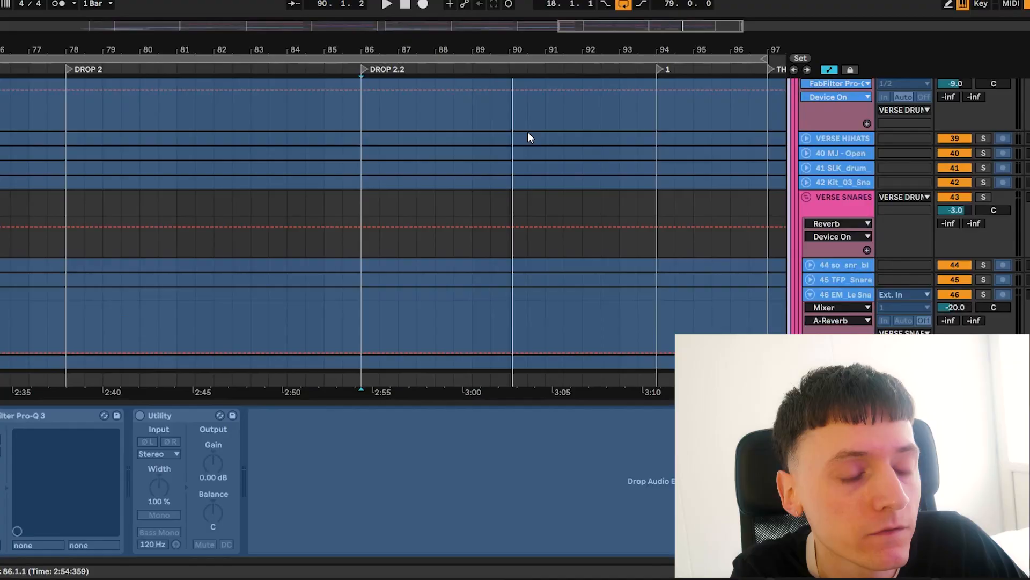
Fold the LEAD group, unfold the 2ND DROP GUITAR group and solo it
scroll(527, 138, "down", 10)
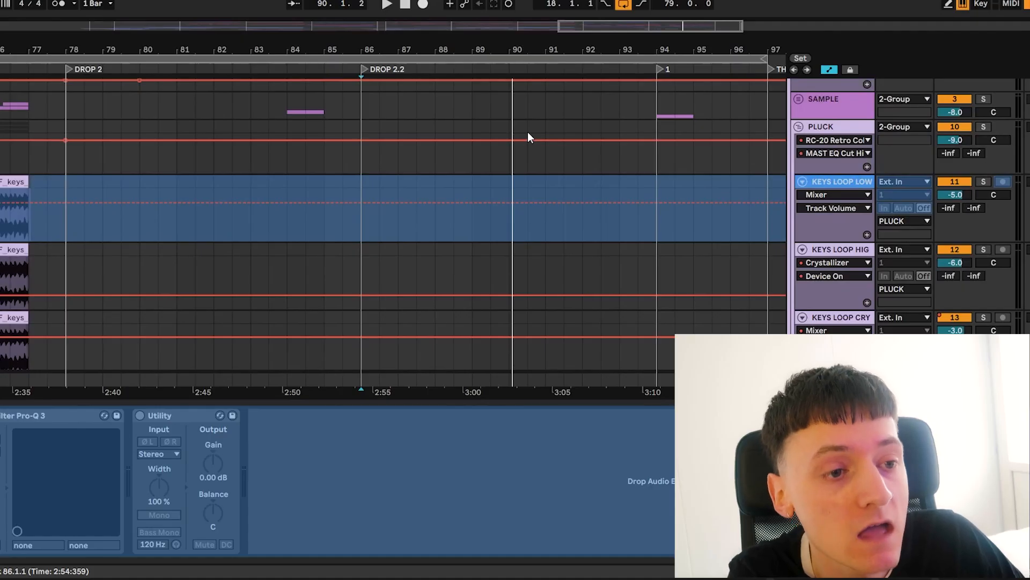
scroll(528, 133, "up", 10)
scroll(528, 132, "down", 12)
scroll(528, 132, "up", 1)
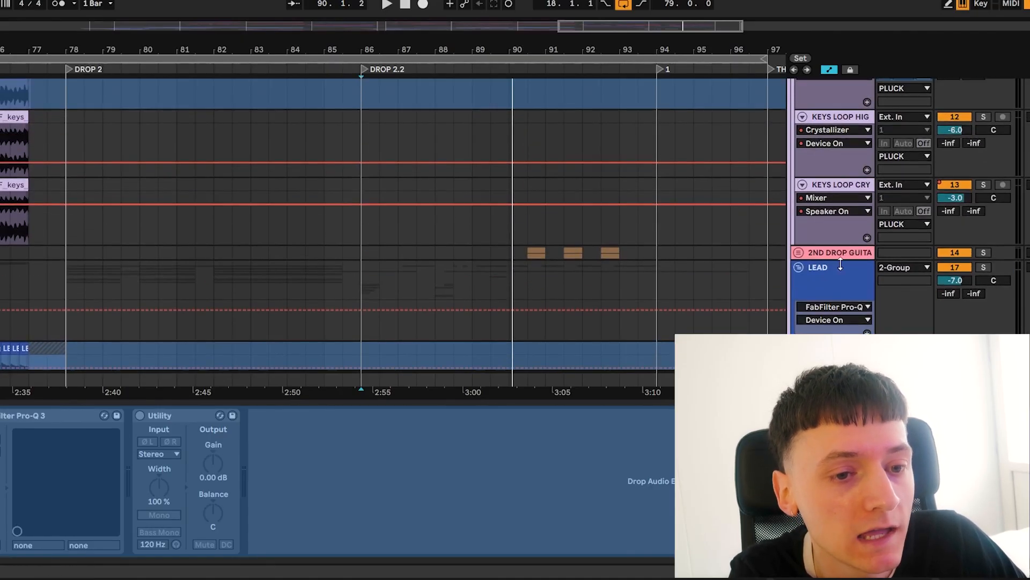
left_click(800, 267)
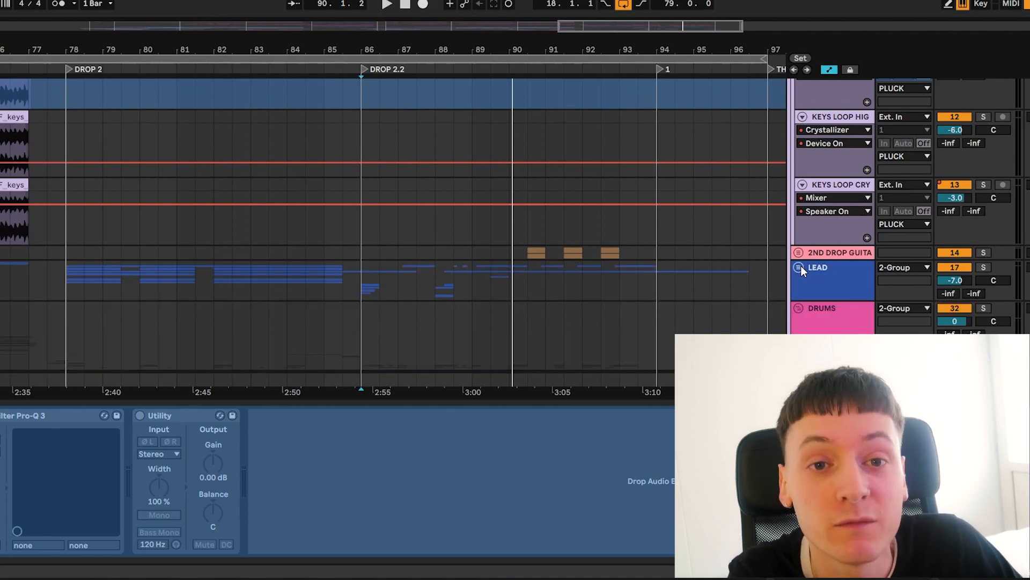
left_click(800, 252)
scroll(675, 274, "down", 3)
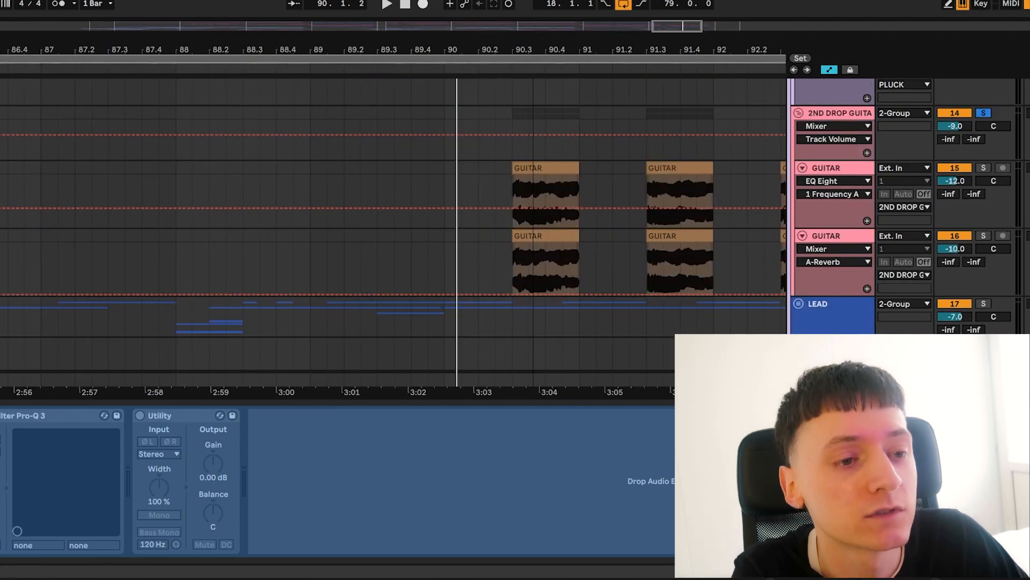
Play the soloed guitar clips in Drop 2.2 and turn on the guitar's ValhallaRoom, Decapitator and FabFilter Pro-Q 3 devices
left_click_drag(533, 50, 533, 27)
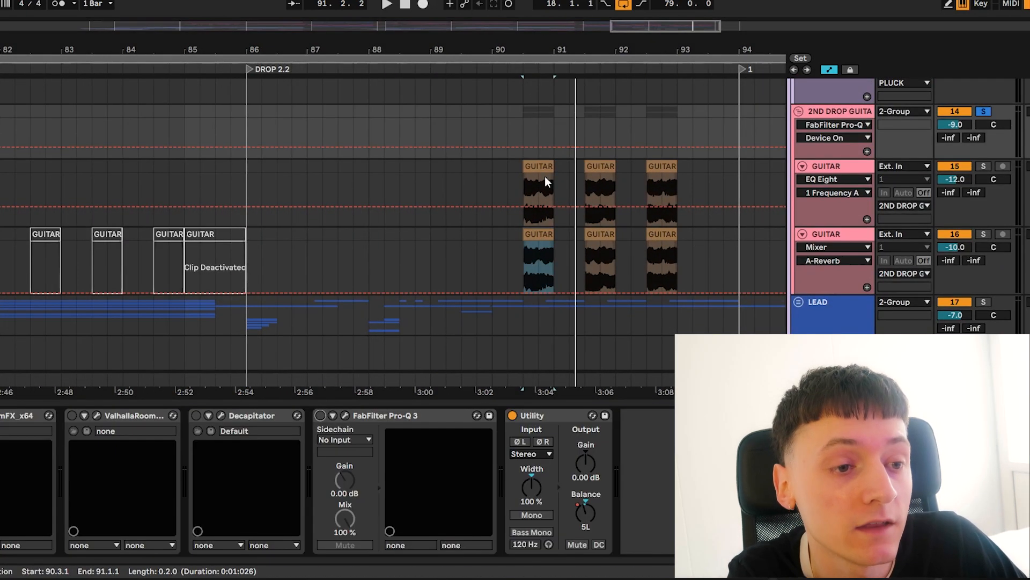
key("space")
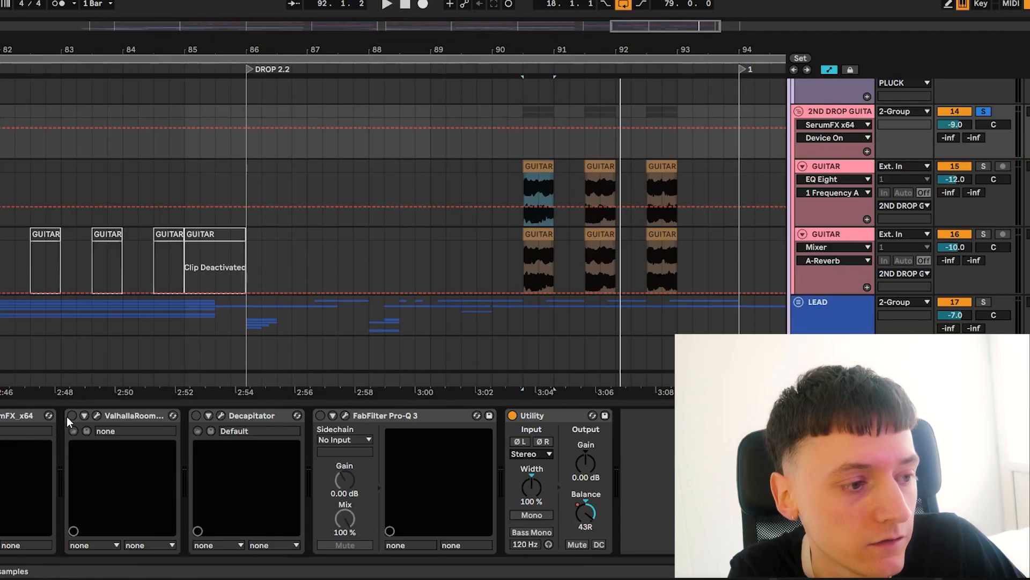
left_click(72, 415)
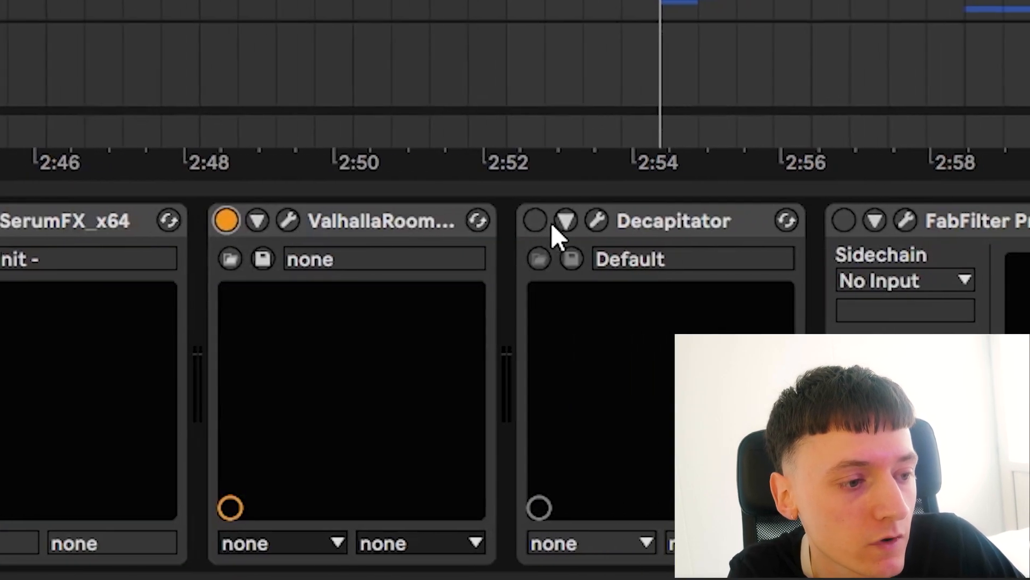
left_click(196, 415)
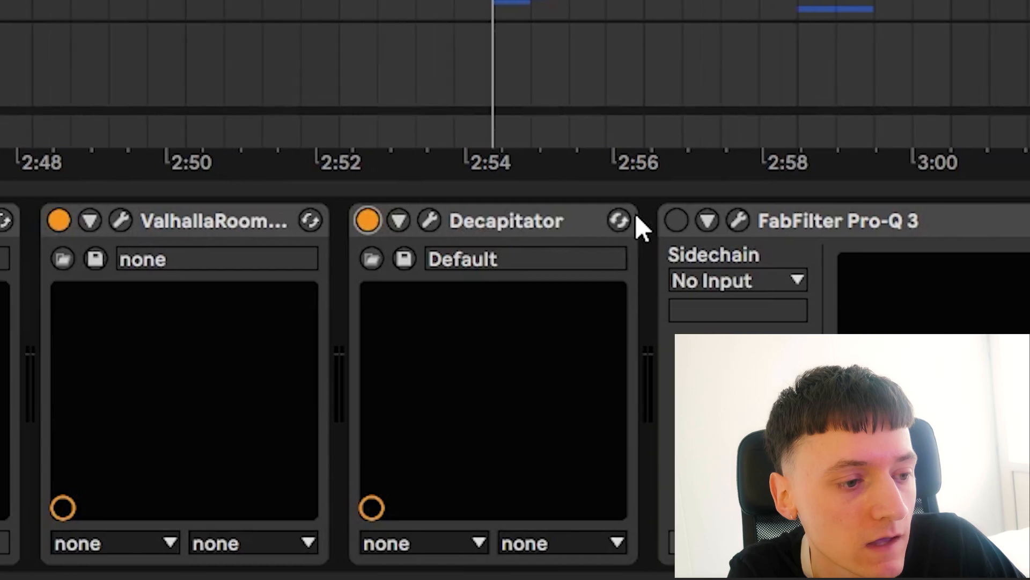
left_click(677, 220)
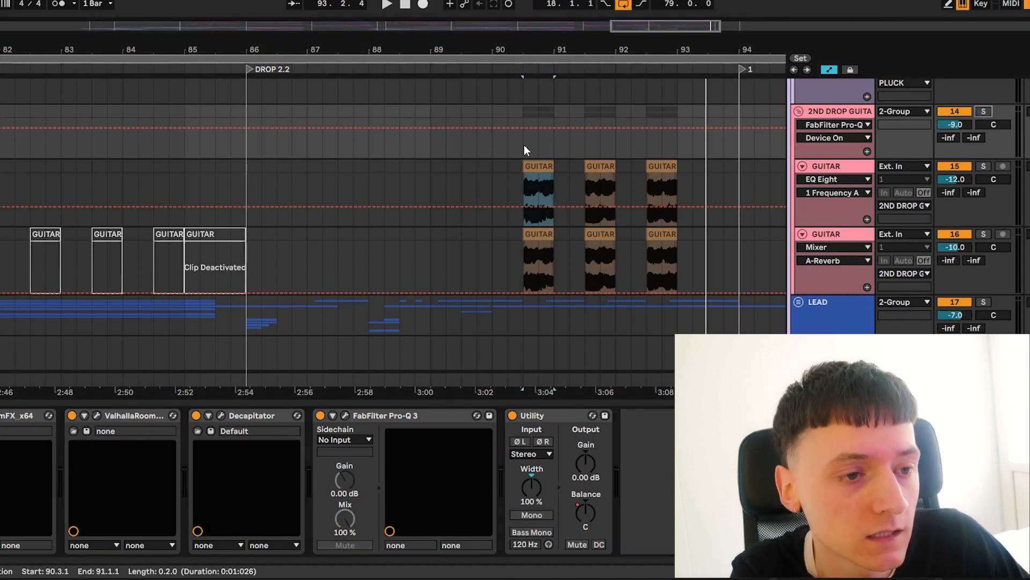
Unsolo the guitar group and play the arrangement from bar 90
left_click(493, 142)
key("space")
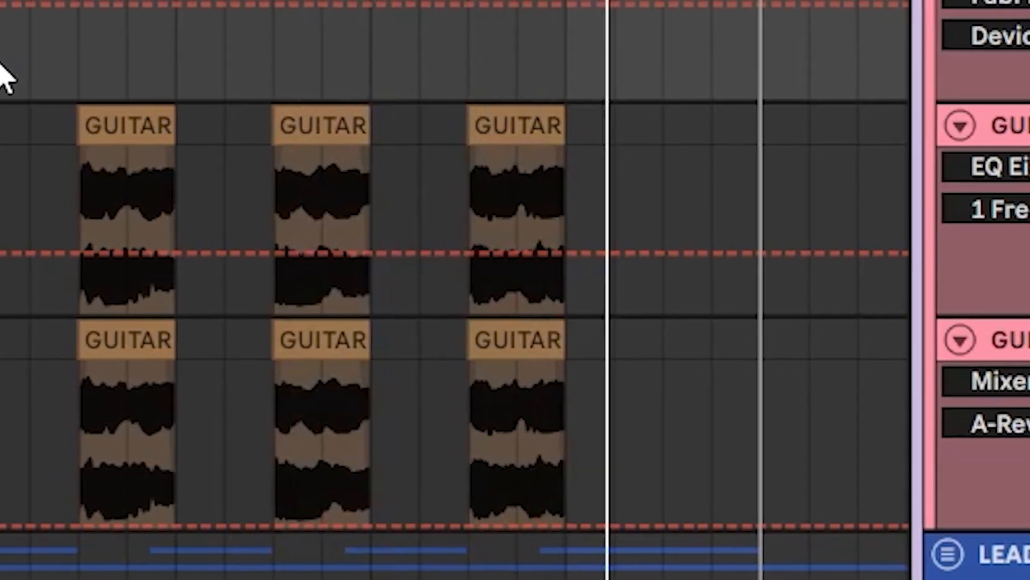
left_click_drag(334, 5, 334, 0)
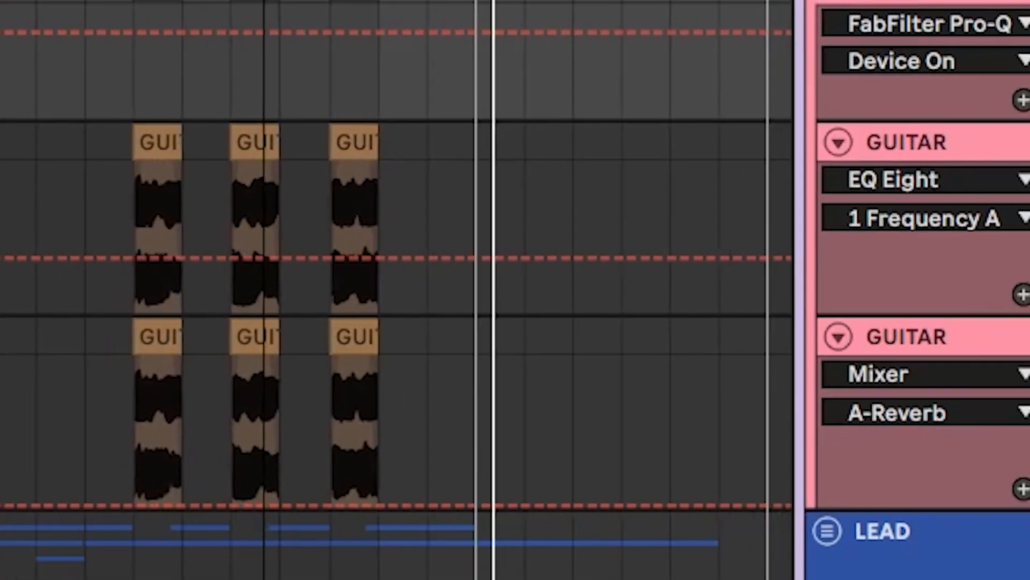